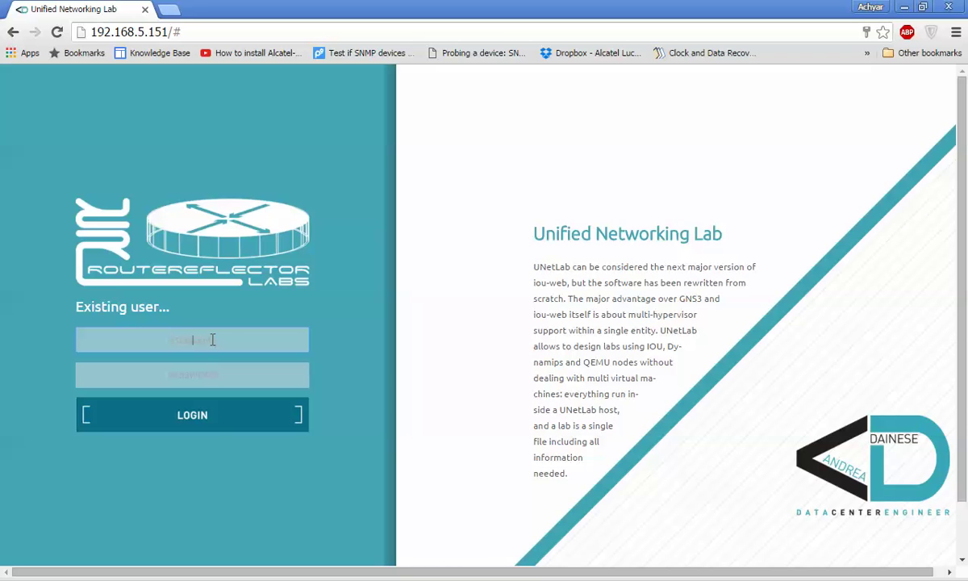
Sign in to UNetLab with the suggested username and the account password
{"action": "type", "text": "su"}
{"action": "key", "text": "Down"}
{"action": "key", "text": "Tab"}
{"action": "type", "text": "superadmi"}
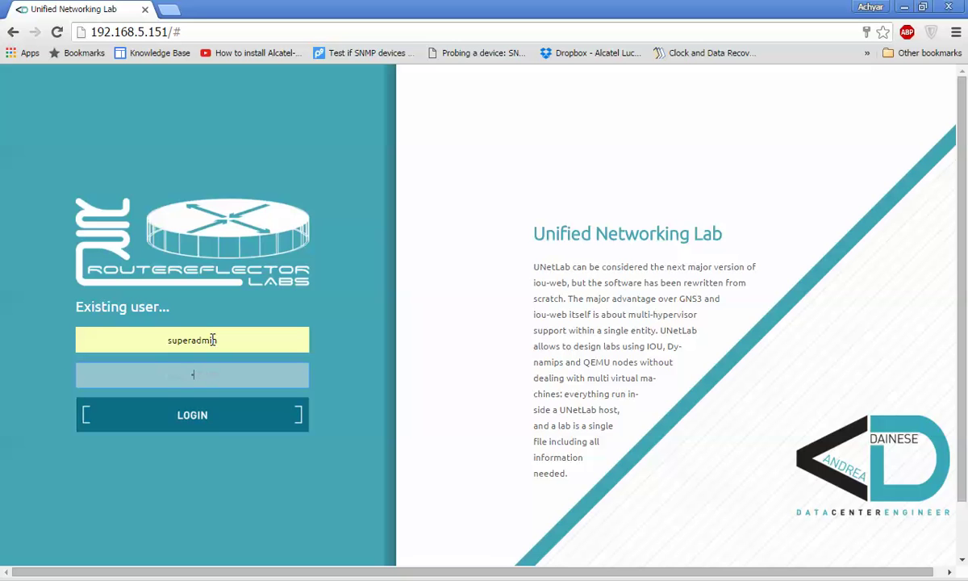
{"action": "type", "text": "n"}
{"action": "key", "text": "Return"}
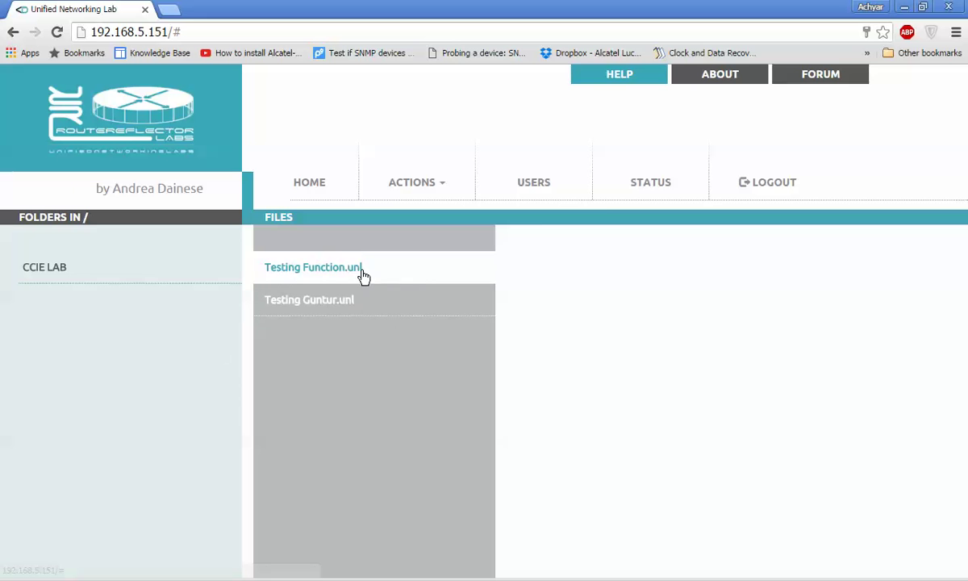
Open the Testing Function.unl lab and switch it into edit mode
{"action": "left_click", "coordinate": [337, 269]}
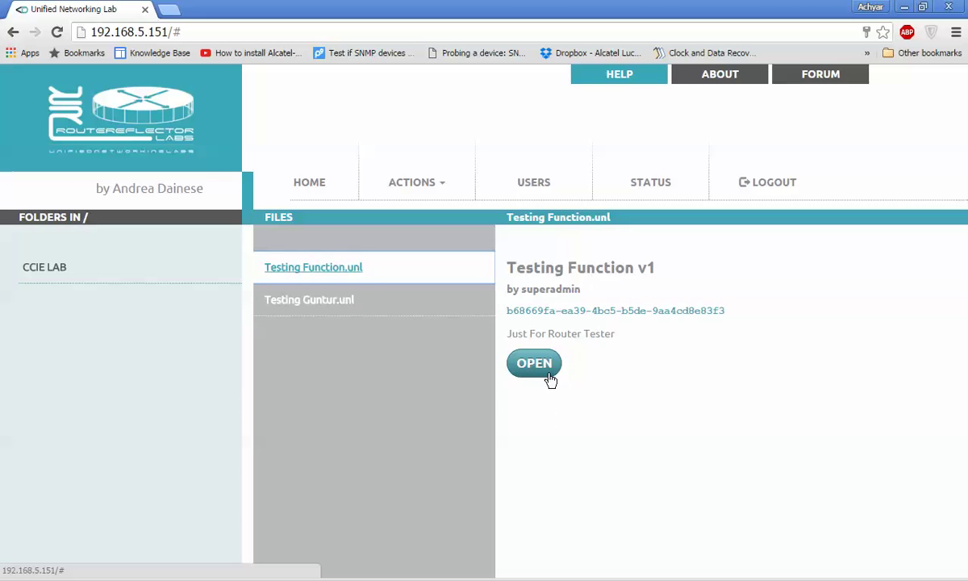
{"action": "left_click", "coordinate": [549, 375]}
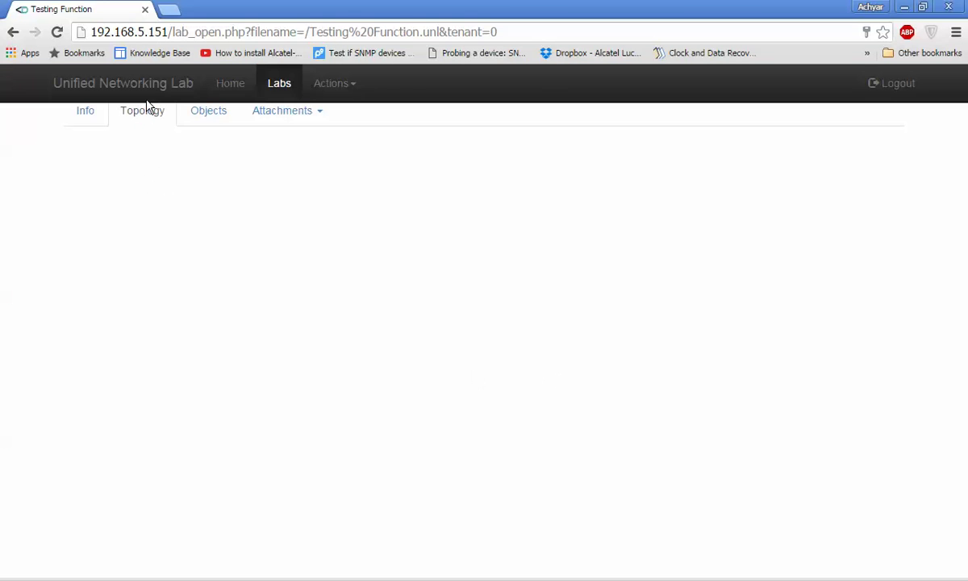
{"action": "left_click", "coordinate": [327, 88]}
{"action": "left_click", "coordinate": [337, 119]}
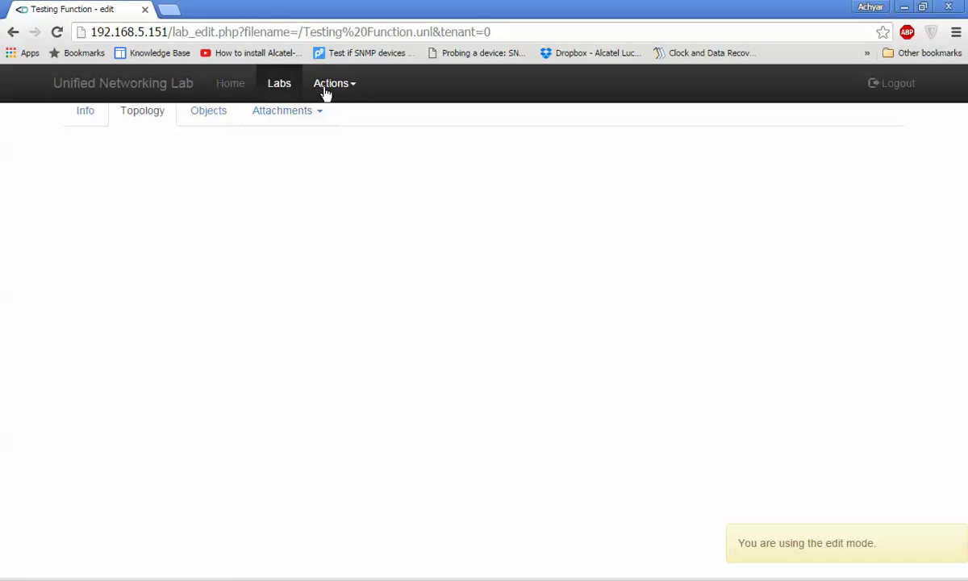
{"action": "left_click", "coordinate": [326, 89]}
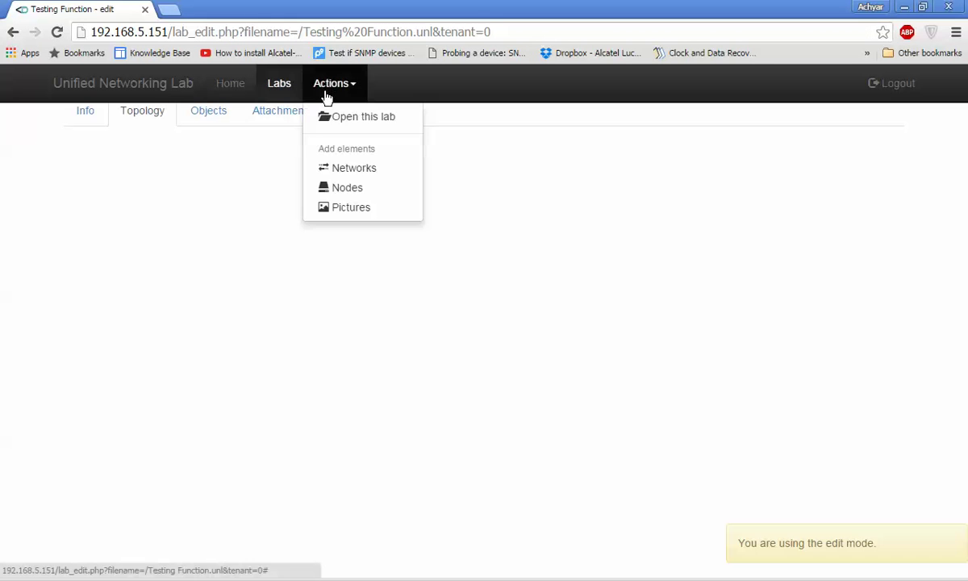
Add 2 Alcatel 7750 SR nodes using the timos-12.0.R6 image
{"action": "left_click", "coordinate": [339, 189]}
{"action": "left_click", "coordinate": [381, 153]}
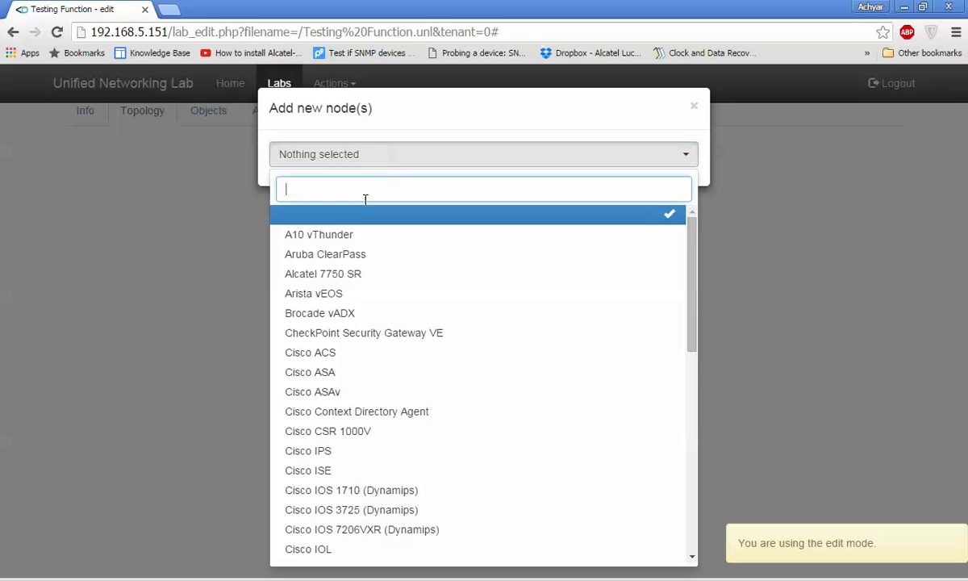
{"action": "left_click", "coordinate": [352, 276]}
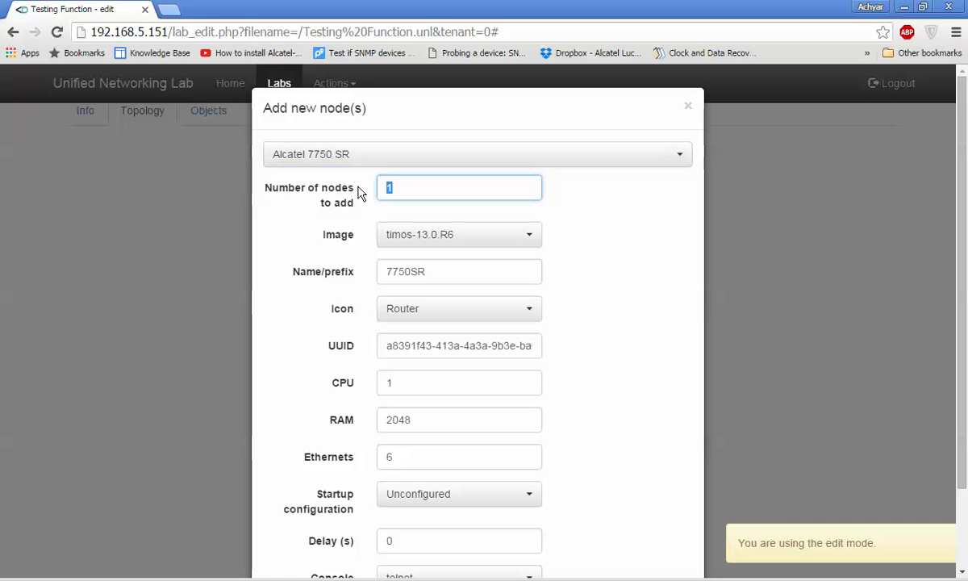
{"action": "type", "text": "2"}
{"action": "left_click", "coordinate": [441, 235]}
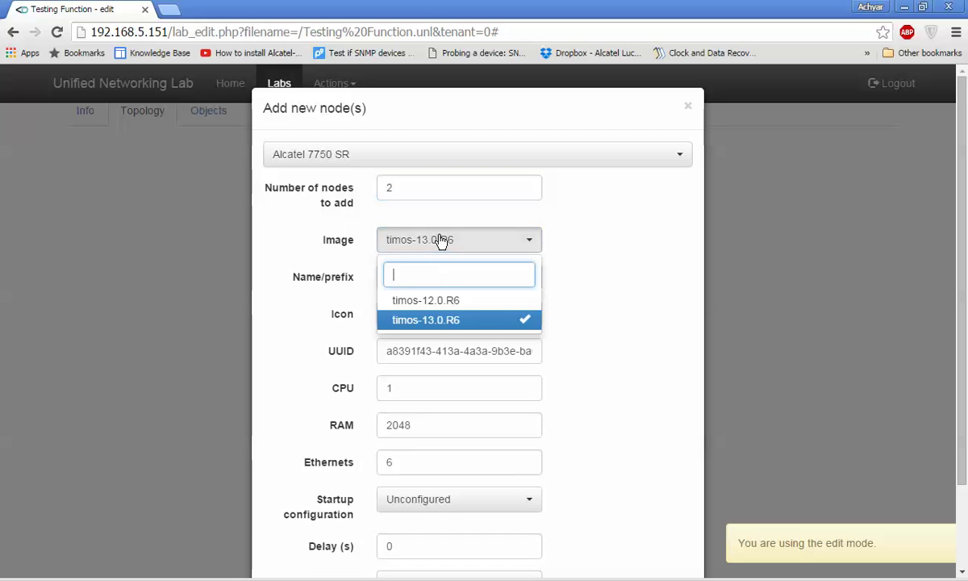
{"action": "left_click", "coordinate": [444, 300]}
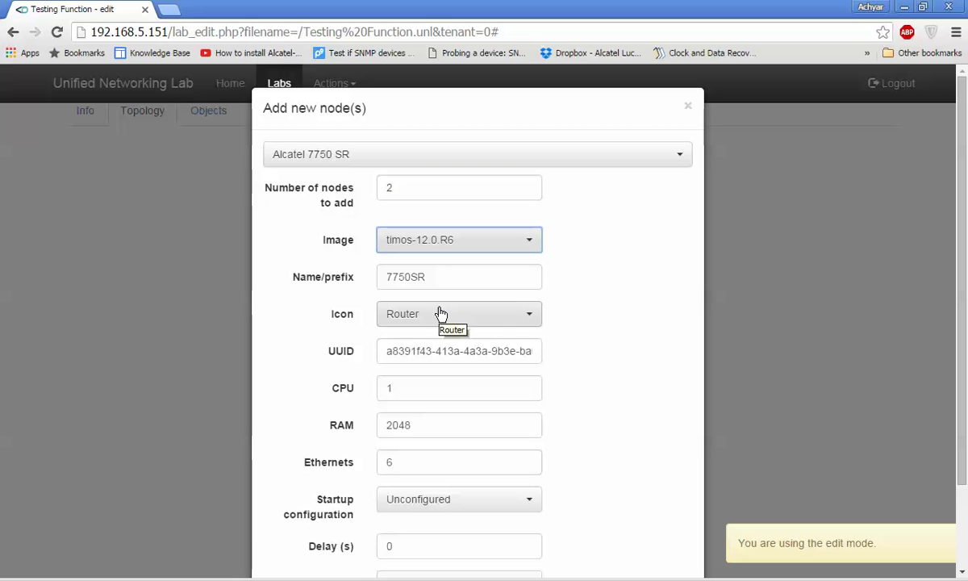
Set the name prefix to PE-1-7750SR and 2 CPUs, then add both routers
{"action": "left_click", "coordinate": [383, 273]}
{"action": "type", "text": "P"}
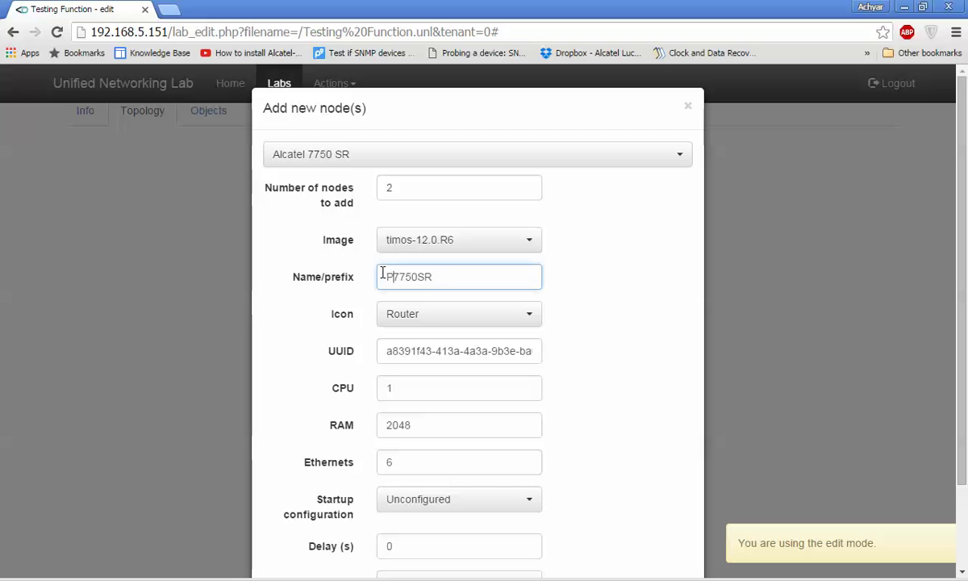
{"action": "type", "text": "E-1-"}
{"action": "left_click_drag", "start_coordinate": [441, 394], "coordinate": [333, 400]}
{"action": "type", "text": "2"}
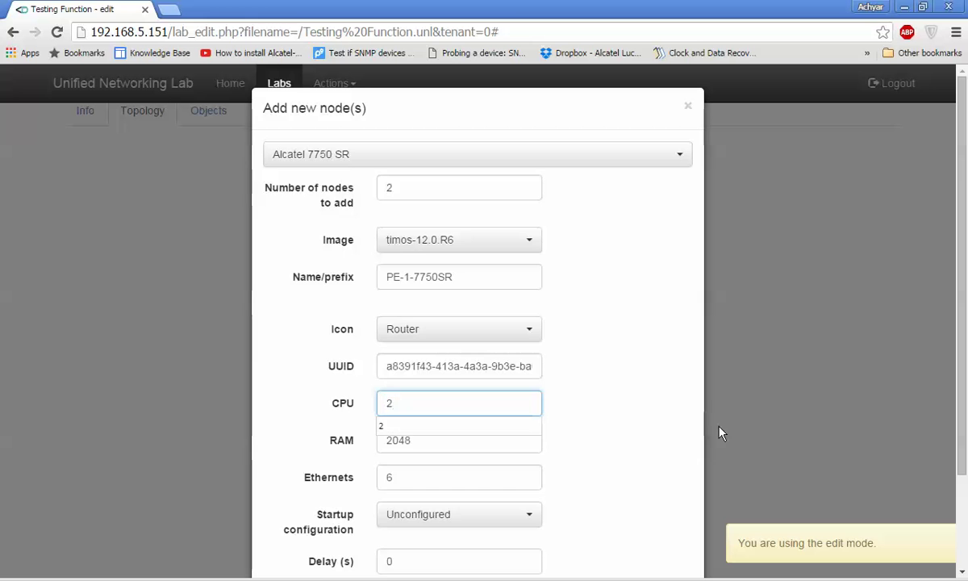
{"action": "scroll", "coordinate": [964, 476], "scroll_direction": "down", "scroll_amount": 2}
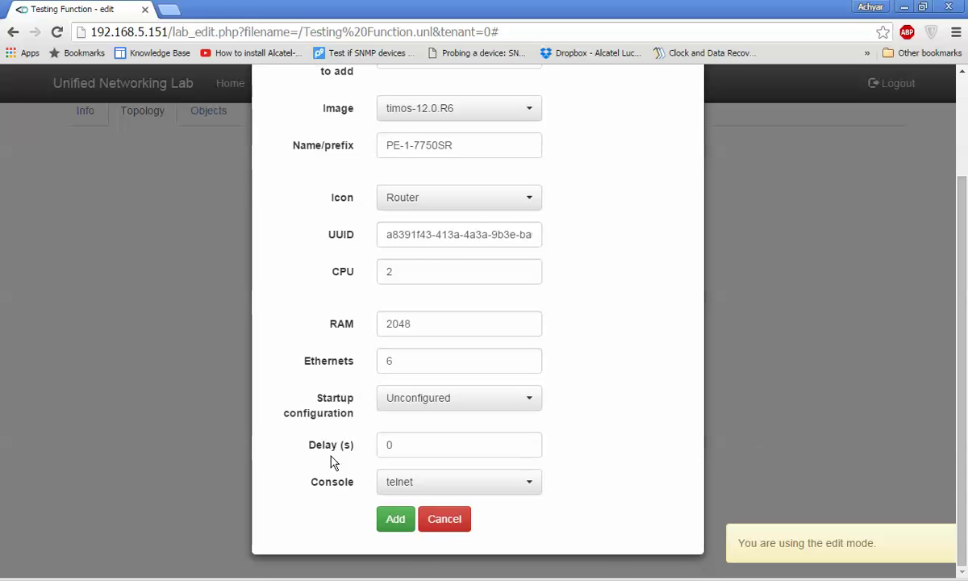
{"action": "left_click", "coordinate": [397, 523]}
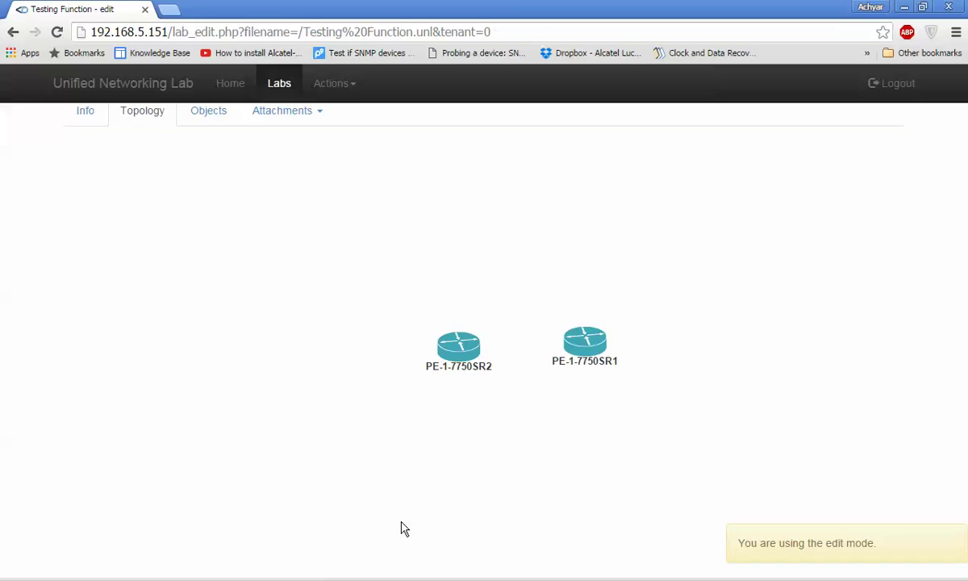
Reposition both routers on the canvas and create a network named Net
{"action": "left_click_drag", "start_coordinate": [438, 344], "coordinate": [426, 336]}
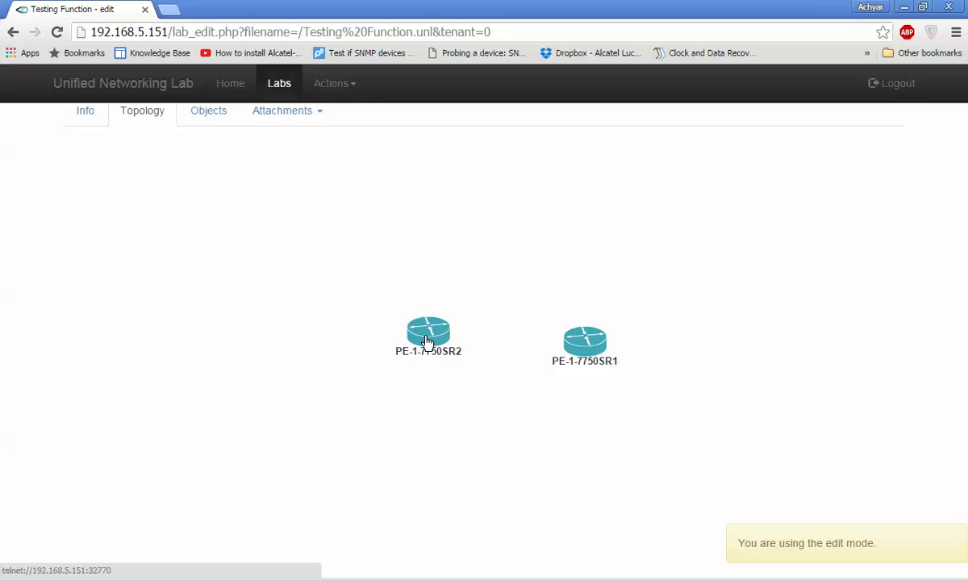
{"action": "left_click_drag", "start_coordinate": [597, 349], "coordinate": [600, 333]}
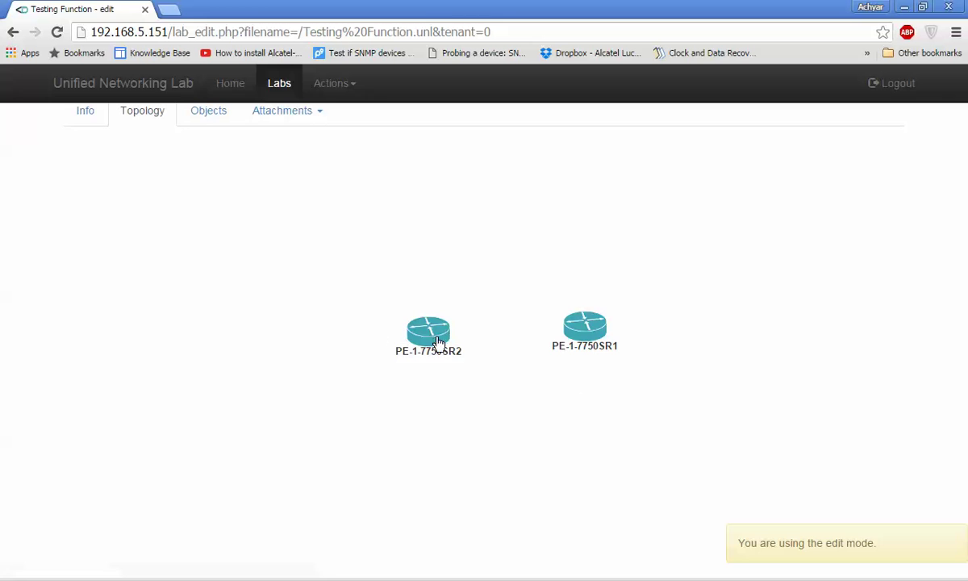
{"action": "left_click_drag", "start_coordinate": [440, 341], "coordinate": [410, 333]}
{"action": "left_click", "coordinate": [332, 84]}
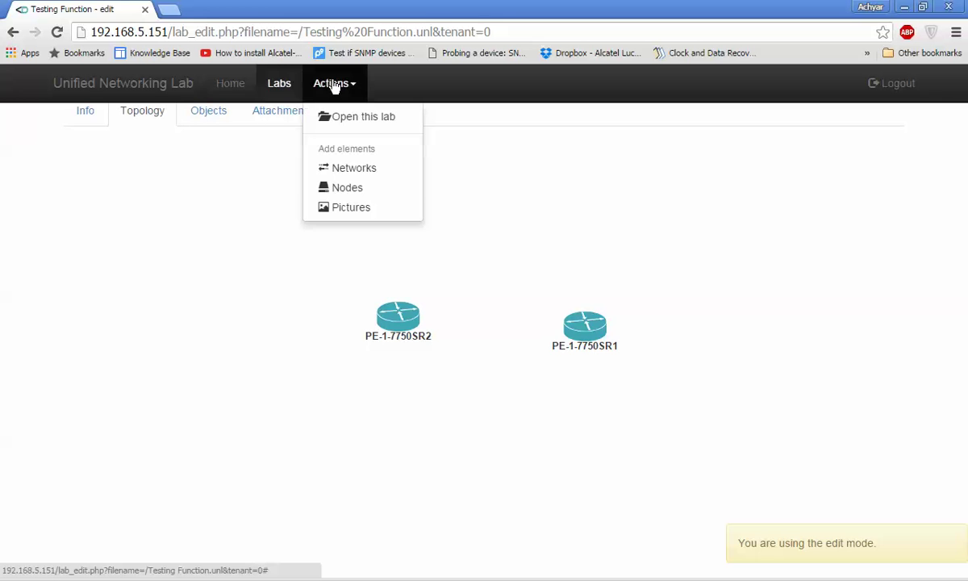
{"action": "left_click", "coordinate": [370, 169]}
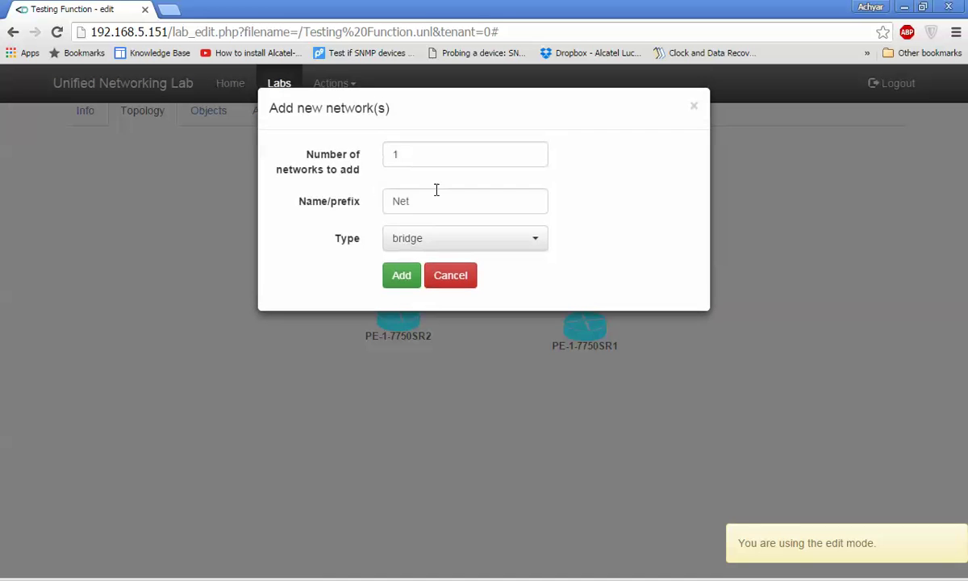
{"action": "left_click", "coordinate": [401, 278]}
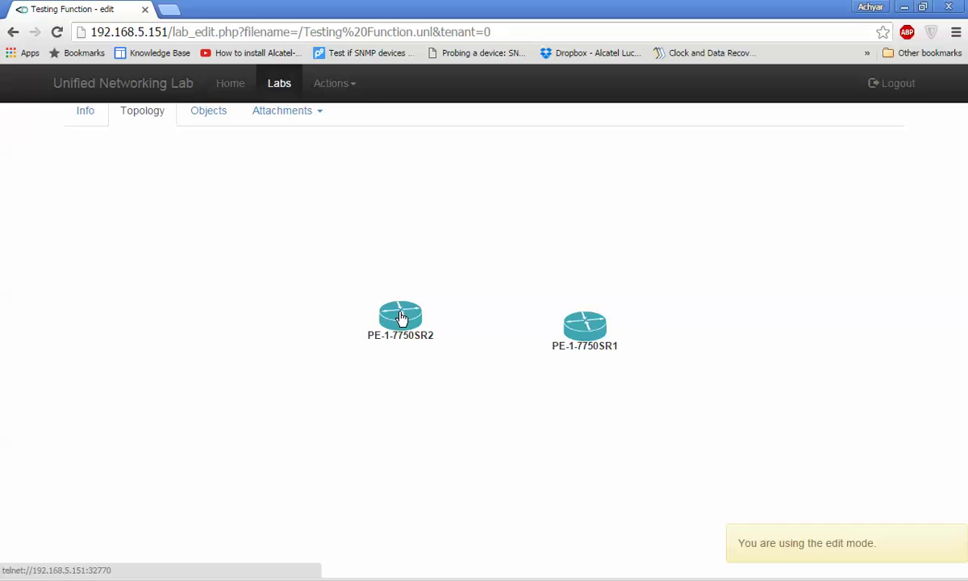
Connect PE-1-7750SR2's interface 1/1/1 to the Net network
{"action": "right_click", "coordinate": [401, 331]}
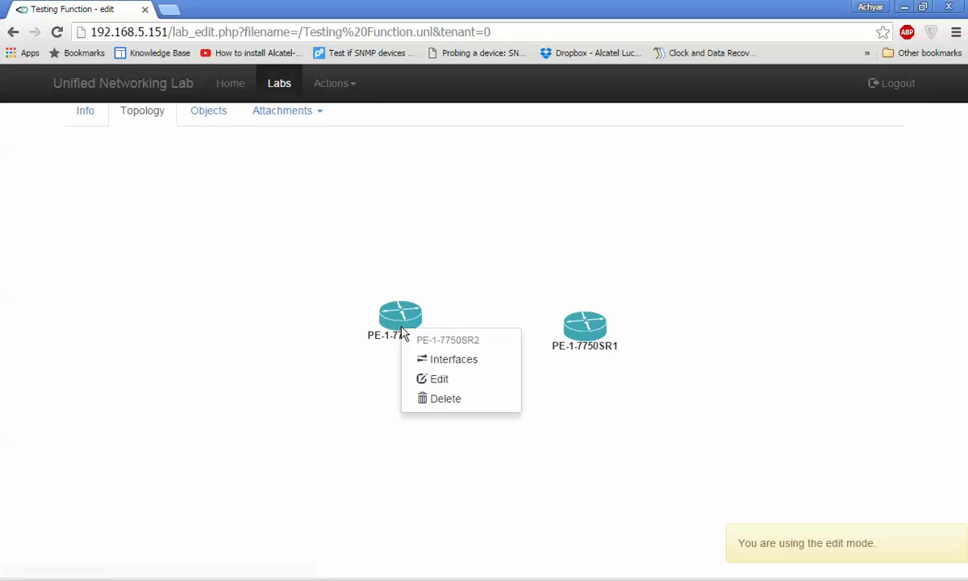
{"action": "left_click", "coordinate": [435, 368]}
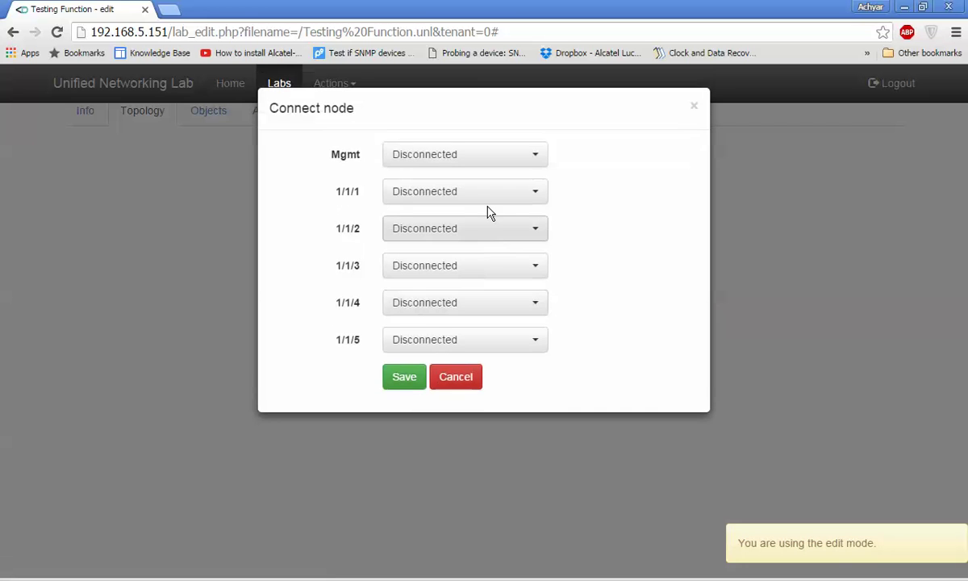
{"action": "left_click", "coordinate": [491, 195]}
{"action": "left_click", "coordinate": [454, 272]}
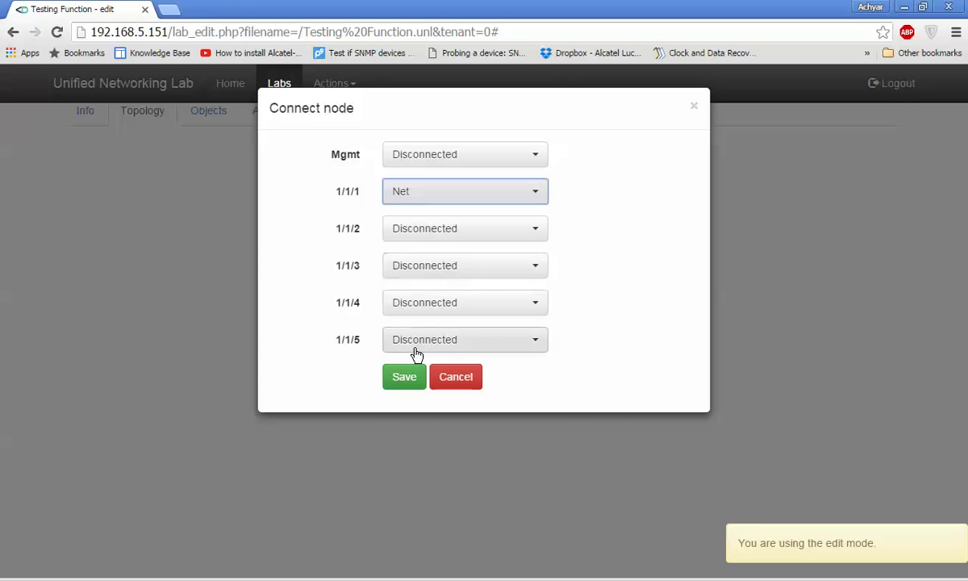
{"action": "left_click", "coordinate": [413, 377]}
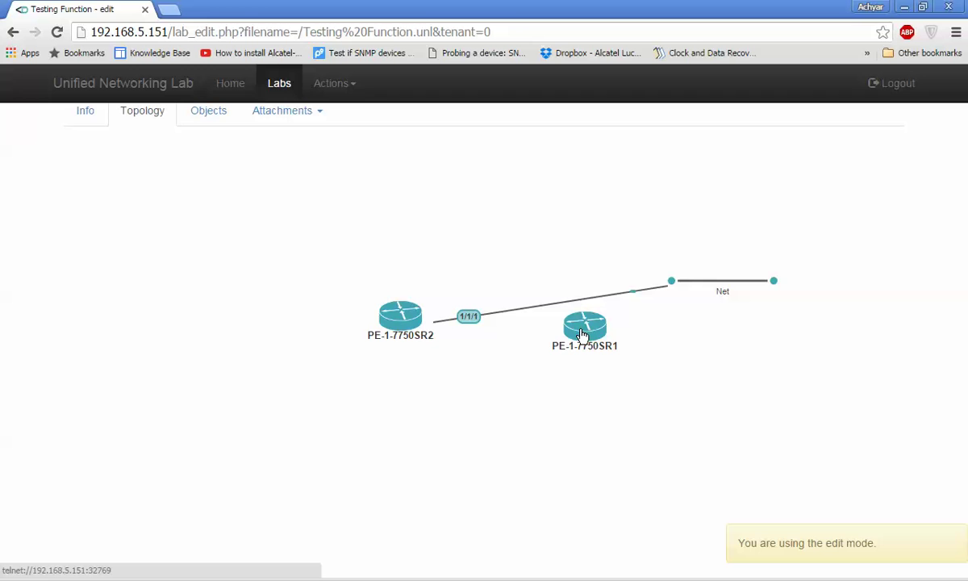
Connect PE-1-7750SR1's port 1/1/1 to the Net network
{"action": "right_click", "coordinate": [583, 334]}
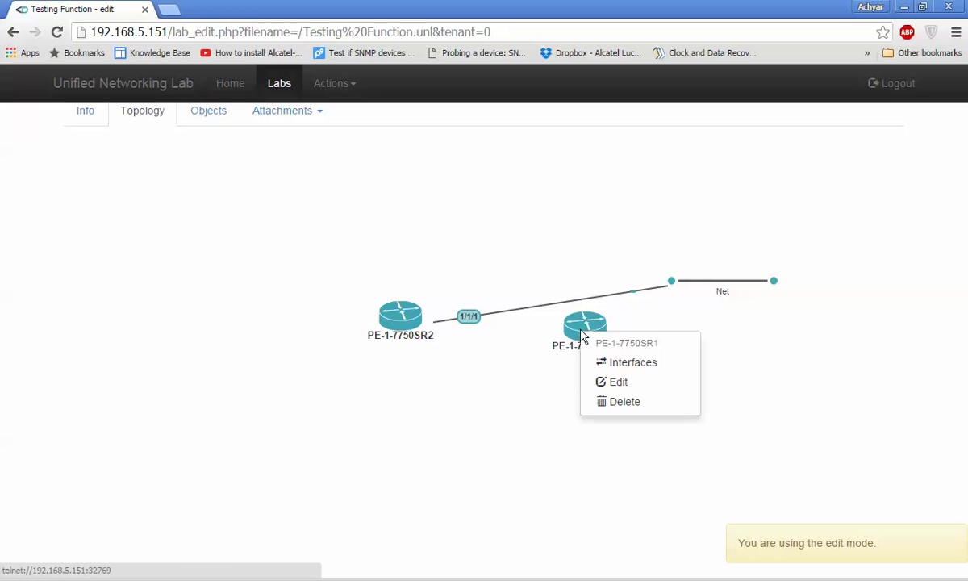
{"action": "left_click", "coordinate": [609, 364]}
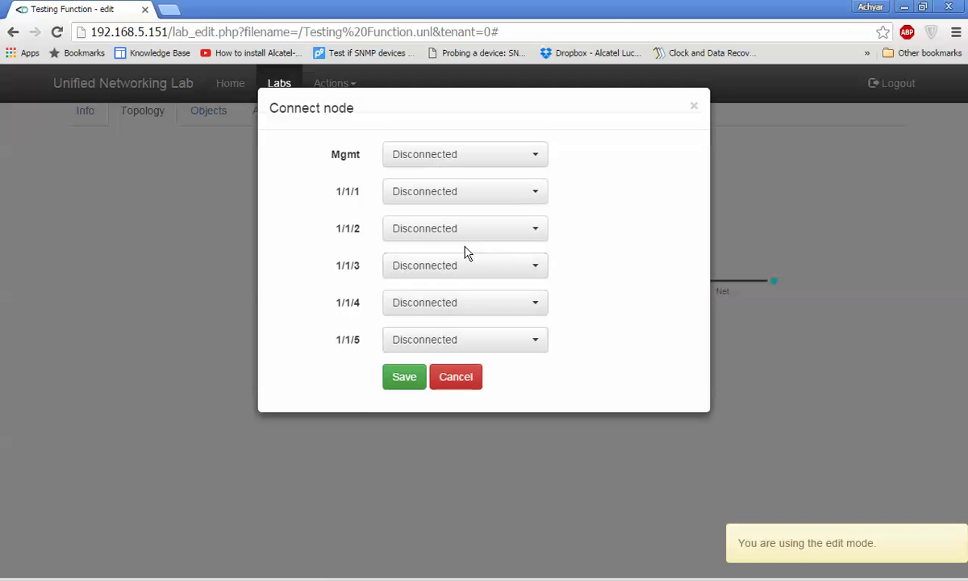
{"action": "left_click", "coordinate": [460, 195]}
{"action": "left_click", "coordinate": [442, 275]}
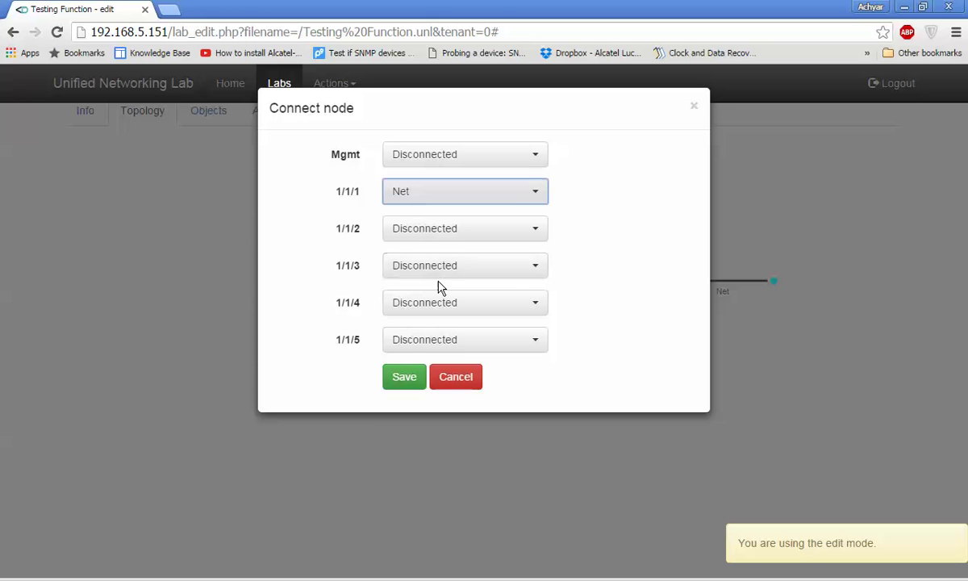
{"action": "left_click", "coordinate": [405, 375]}
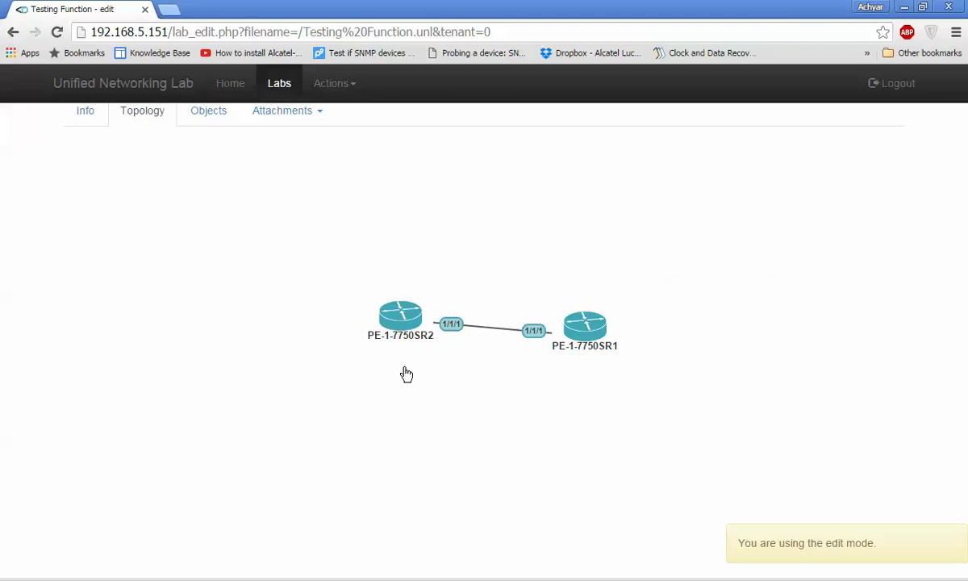
Leave edit mode to open the Testing Function lab and start all nodes
{"action": "left_click_drag", "start_coordinate": [388, 326], "coordinate": [373, 340]}
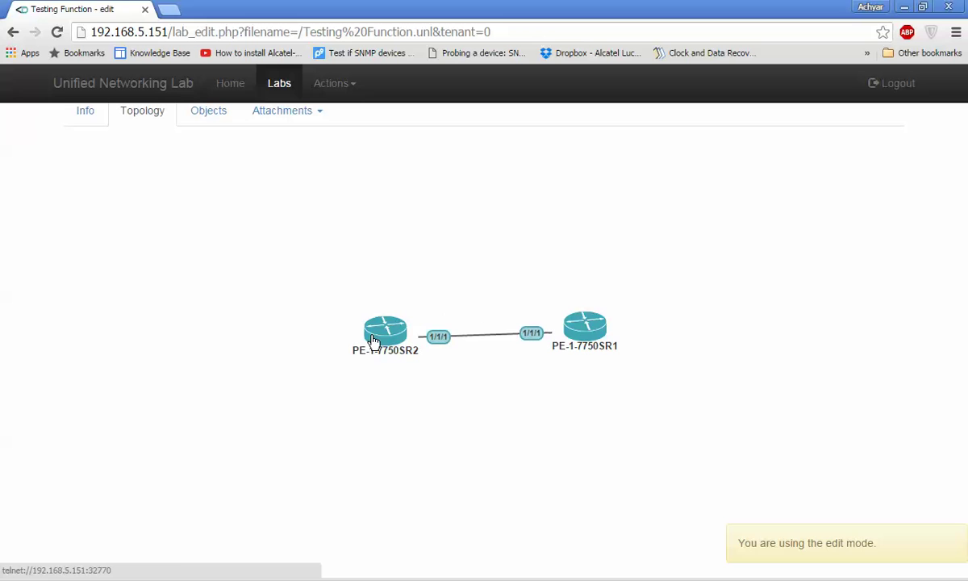
{"action": "left_click", "coordinate": [332, 84]}
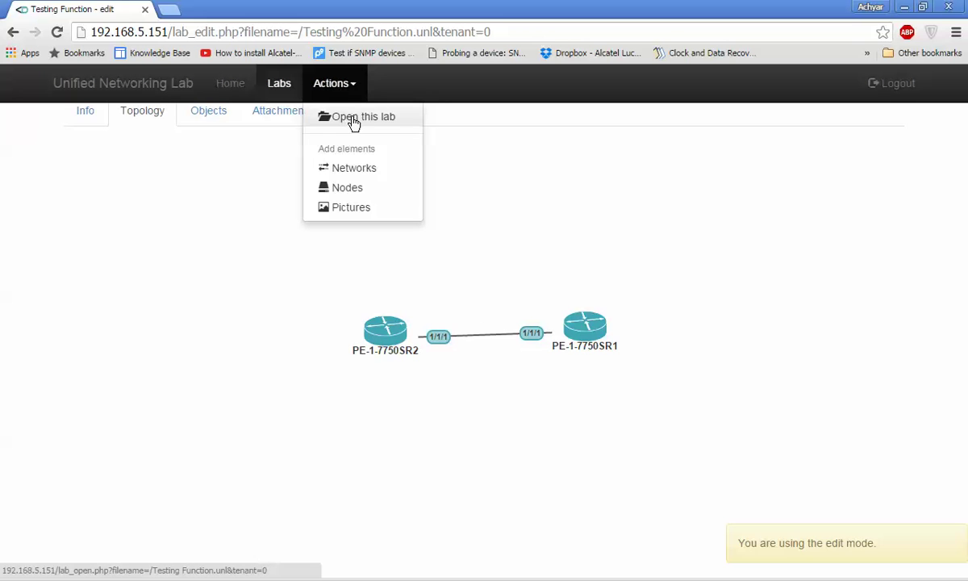
{"action": "left_click", "coordinate": [353, 117]}
{"action": "left_click", "coordinate": [332, 84]}
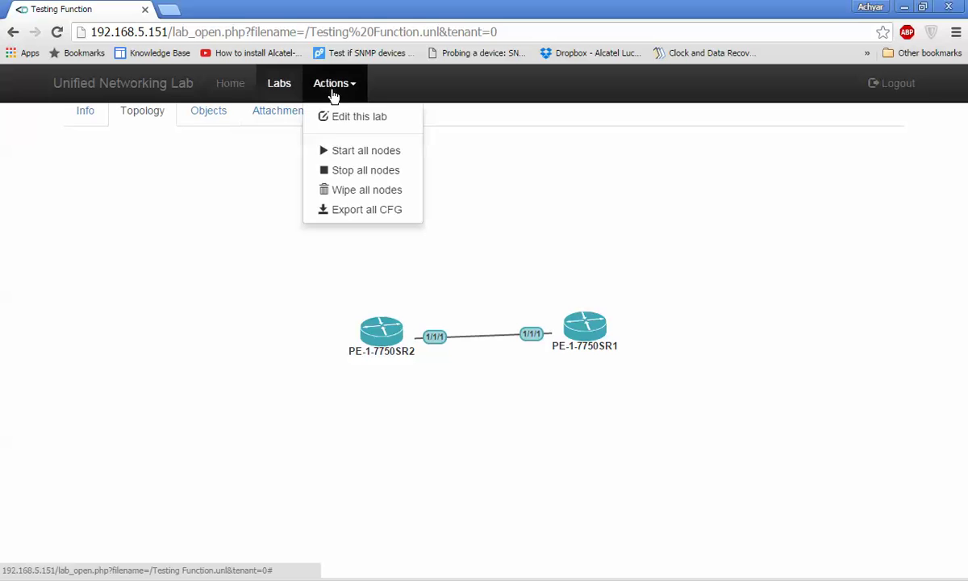
{"action": "left_click", "coordinate": [360, 157]}
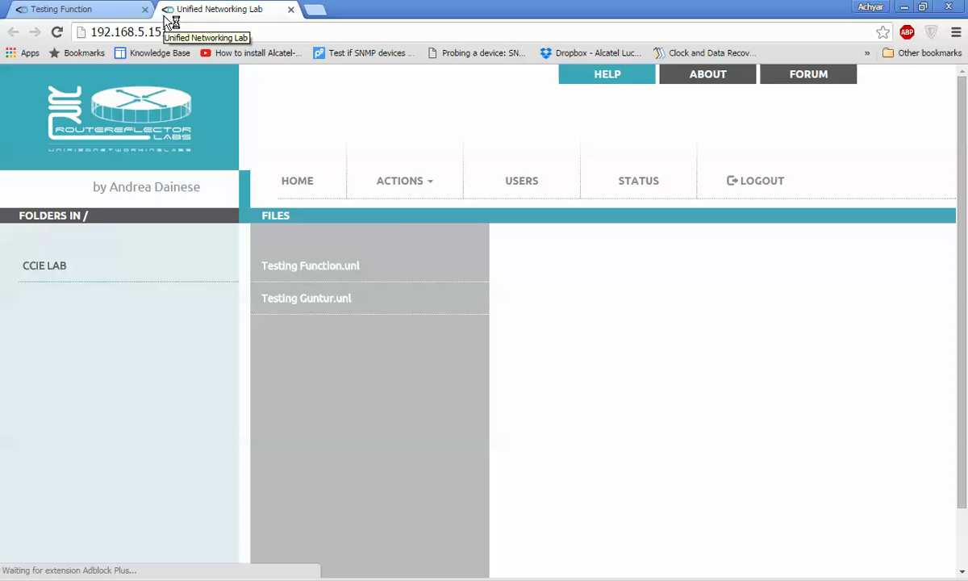
Check the system status for 2 running QEMU nodes, then switch to the Testing Function tab
{"action": "left_click", "coordinate": [651, 191]}
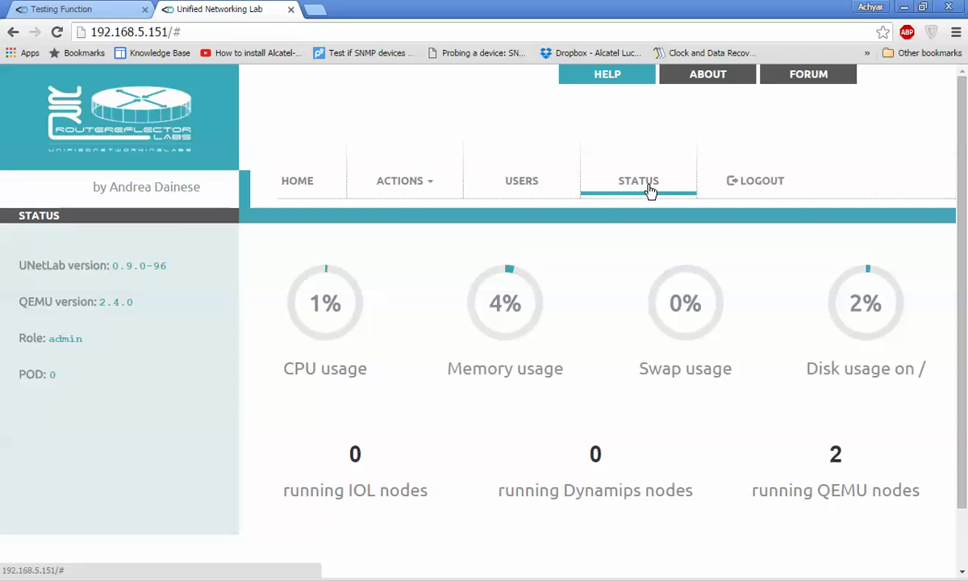
{"action": "left_click", "coordinate": [650, 191]}
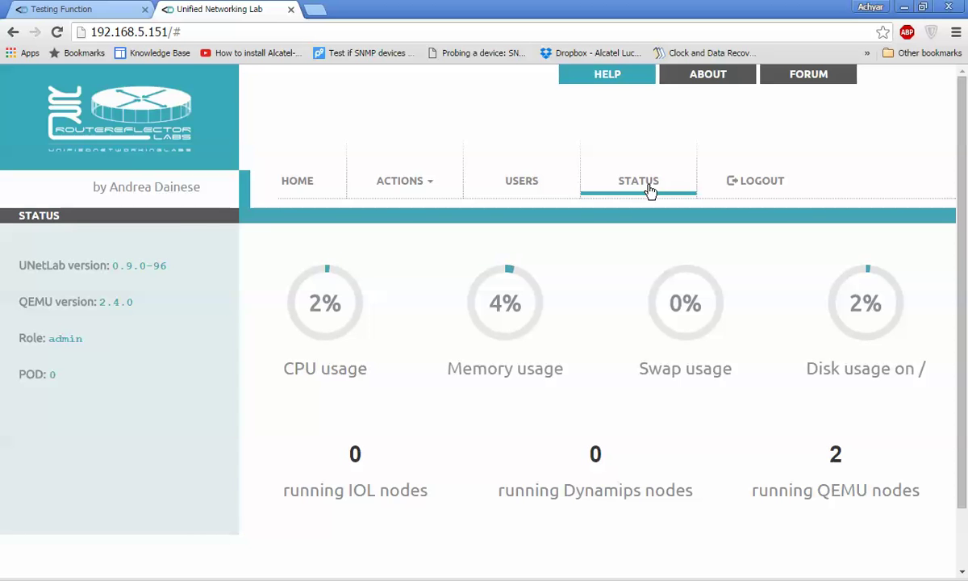
{"action": "left_click", "coordinate": [101, 8]}
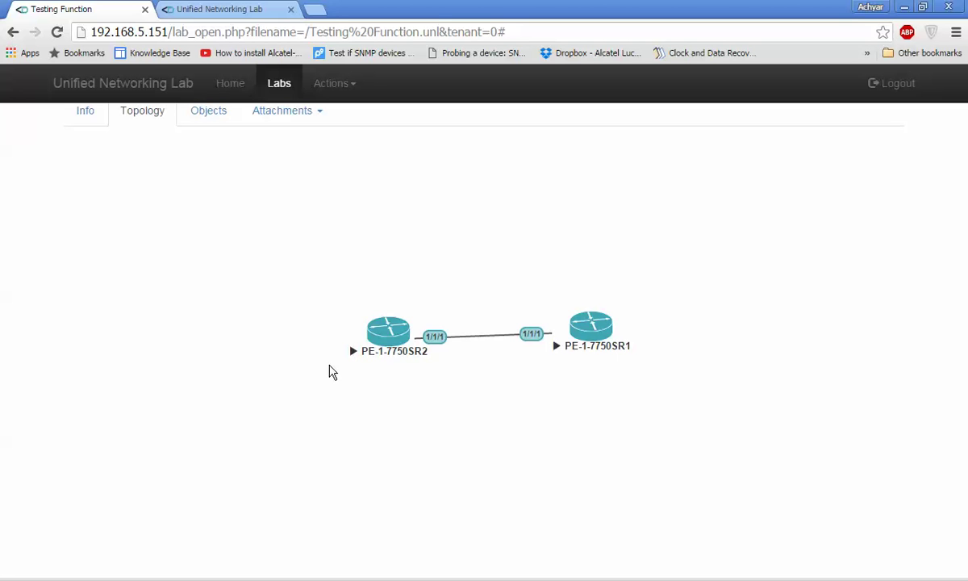
Refresh the status gauges twice, then go back to the Testing Function topology
{"action": "left_click", "coordinate": [220, 8]}
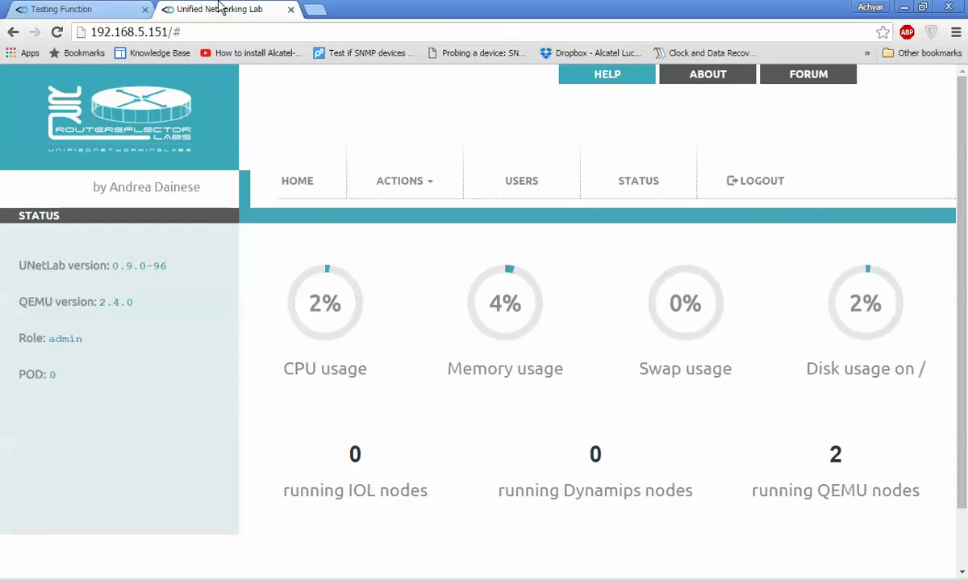
{"action": "left_click", "coordinate": [650, 195]}
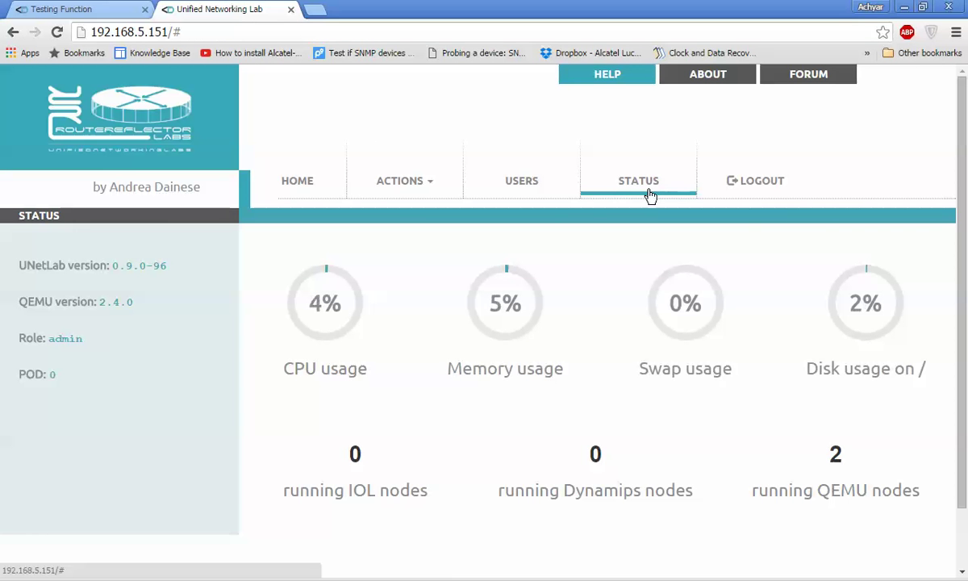
{"action": "left_click", "coordinate": [650, 195]}
{"action": "left_click", "coordinate": [67, 9]}
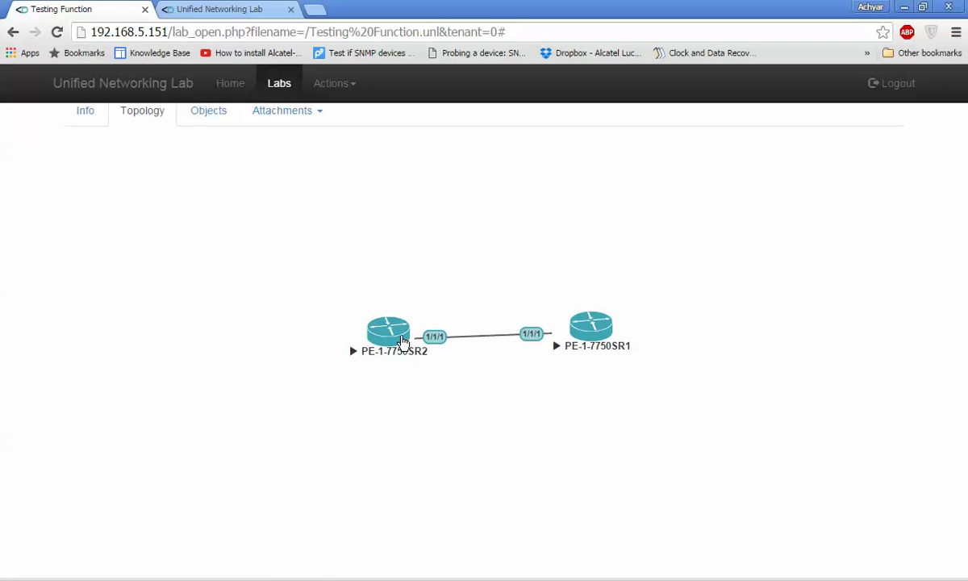
Launch telnet consoles to PE-1-7750SR2 and PE-1-7750SR1 and follow the TiMOS B-12.0.R6 boot
{"action": "left_click", "coordinate": [399, 338]}
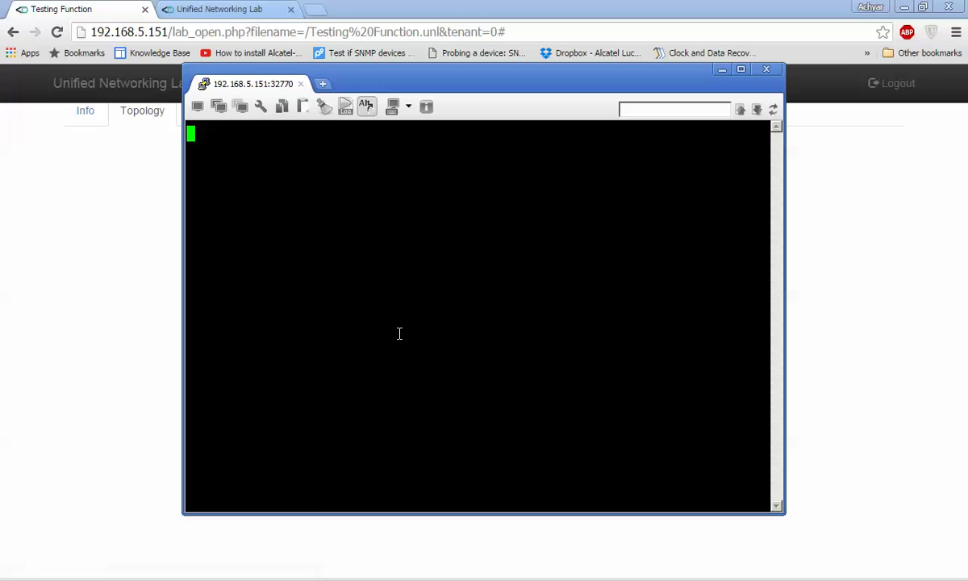
{"action": "left_click", "coordinate": [897, 348]}
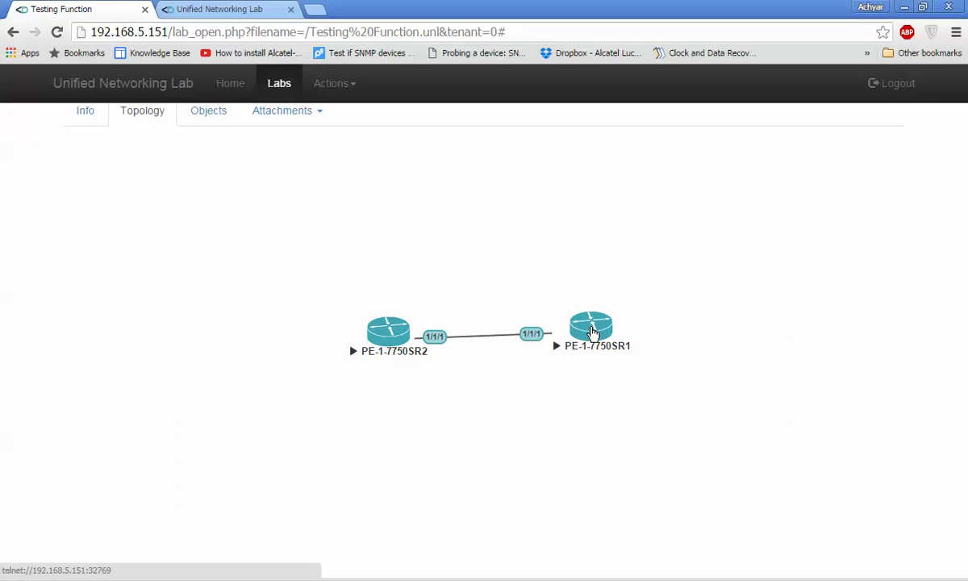
{"action": "left_click", "coordinate": [594, 331]}
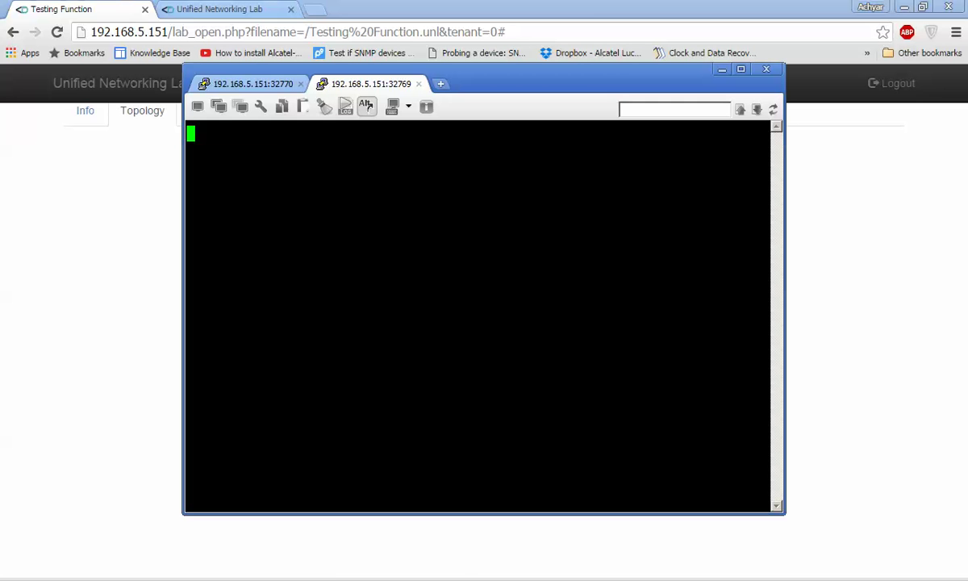
{"action": "left_click", "coordinate": [252, 86]}
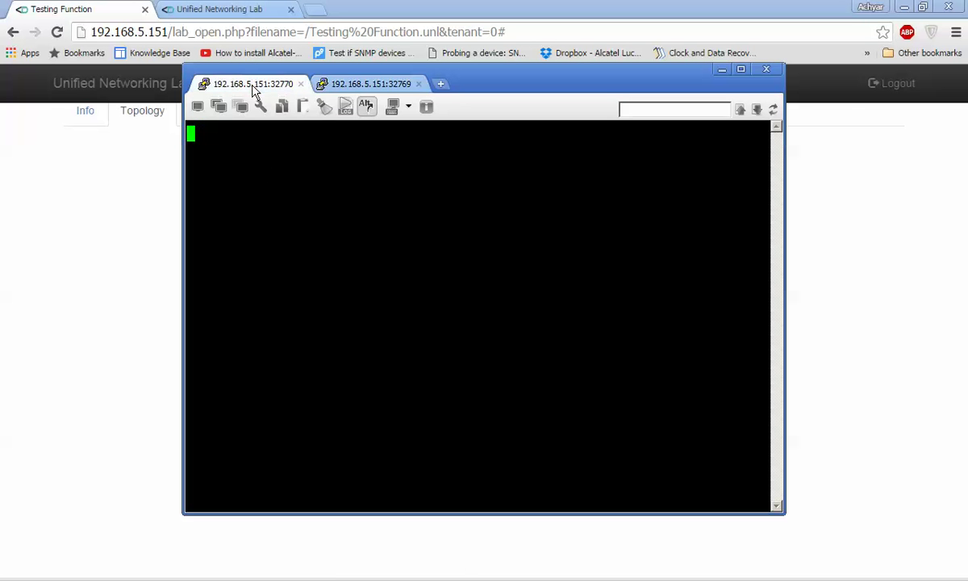
{"action": "left_click", "coordinate": [255, 10]}
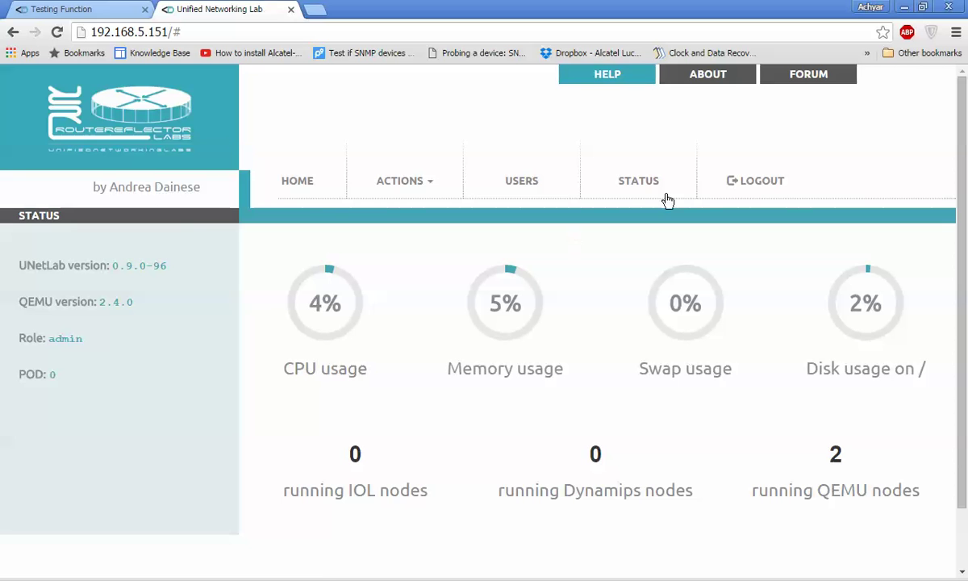
{"action": "left_click", "coordinate": [634, 181]}
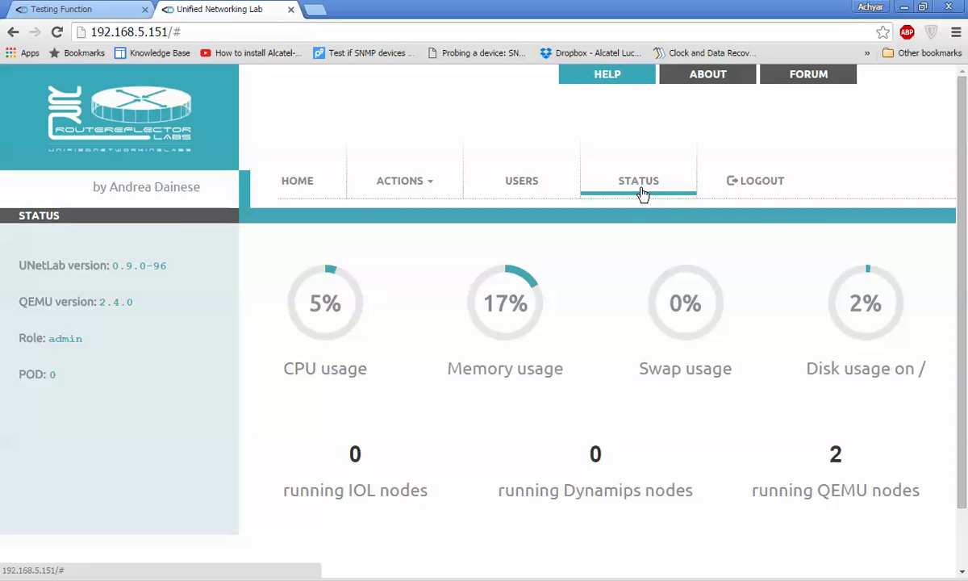
{"action": "left_click", "coordinate": [453, 574]}
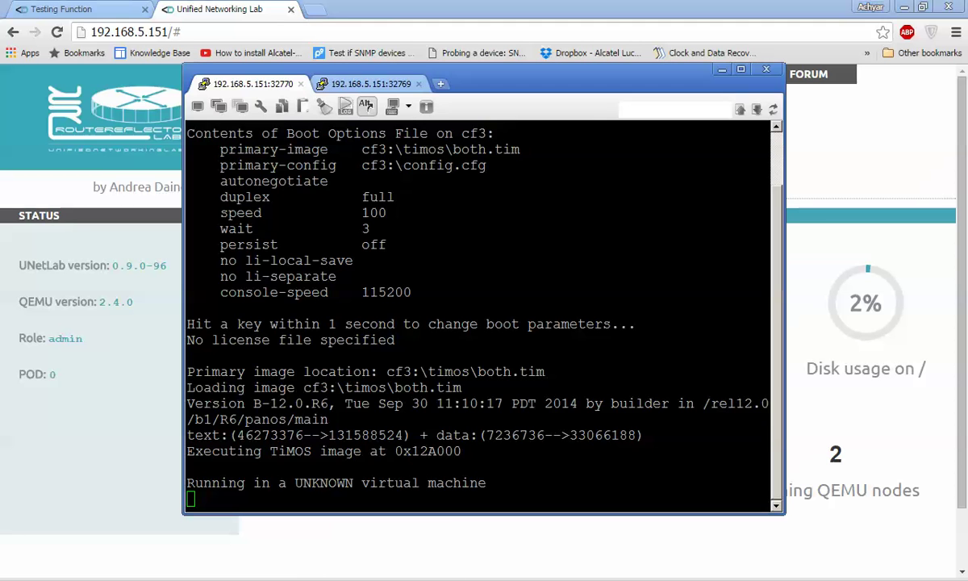
Minimize the console window and reopen the PE-1-7750SR2 telnet console, sending Enter
{"action": "left_click", "coordinate": [389, 85]}
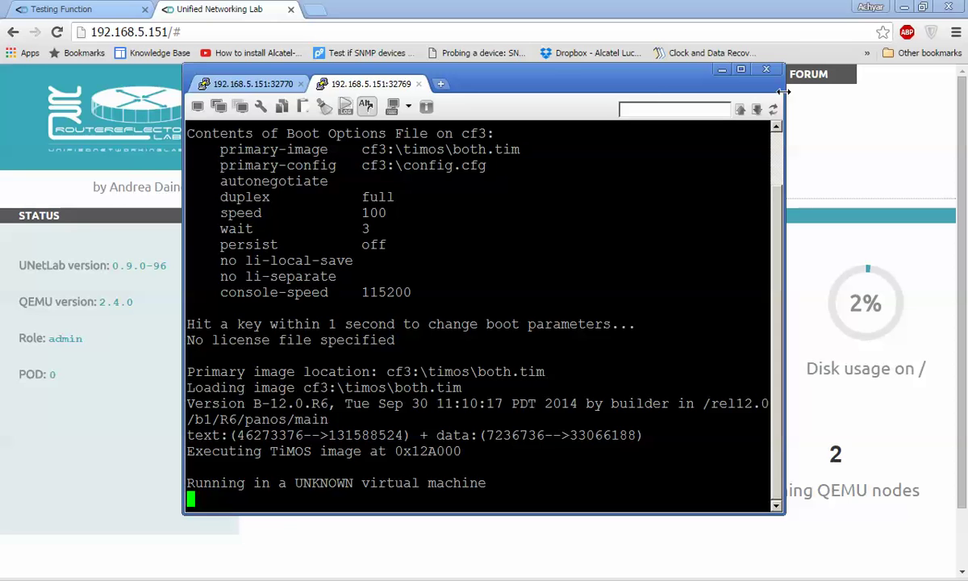
{"action": "left_click", "coordinate": [722, 69]}
{"action": "left_click", "coordinate": [89, 10]}
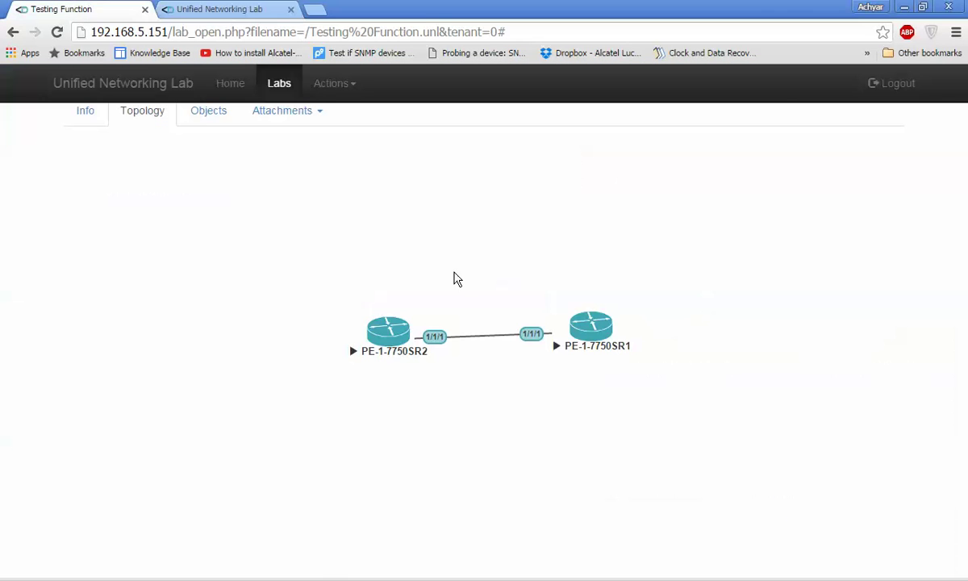
{"action": "left_click", "coordinate": [387, 331]}
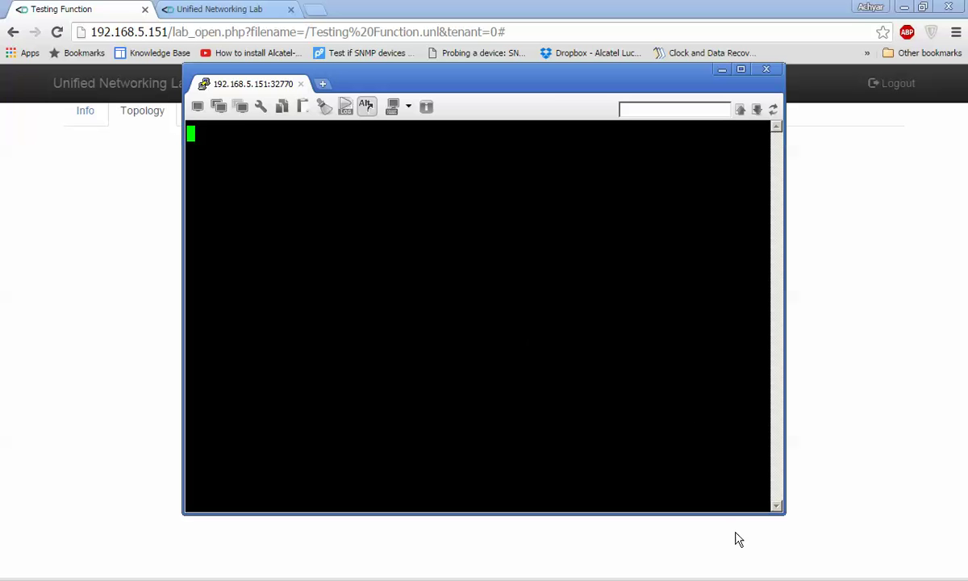
{"action": "key", "text": "Return"}
Reopen the PE-1-7750SR1 console, check both console tabs, and return to the status page
{"action": "left_click", "coordinate": [854, 396]}
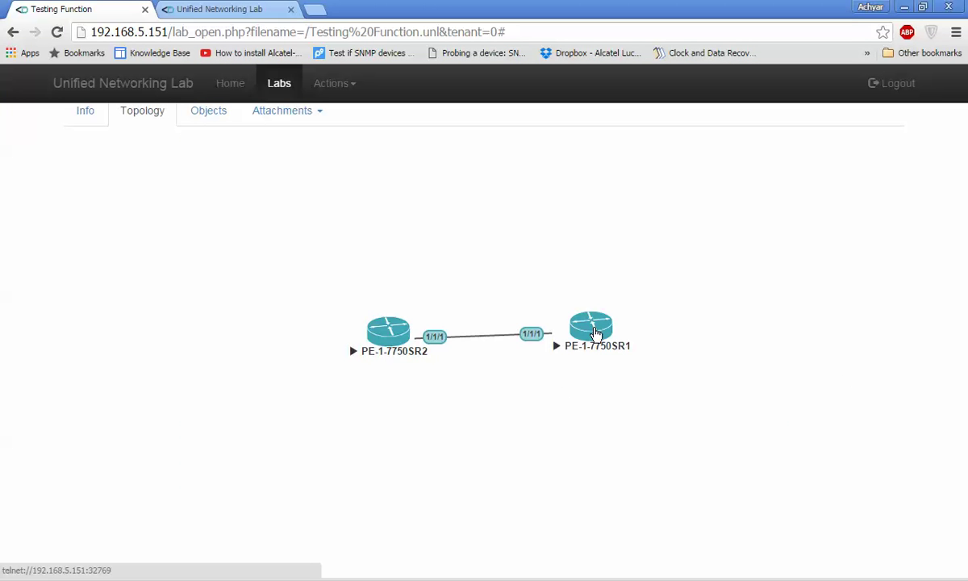
{"action": "left_click", "coordinate": [595, 333]}
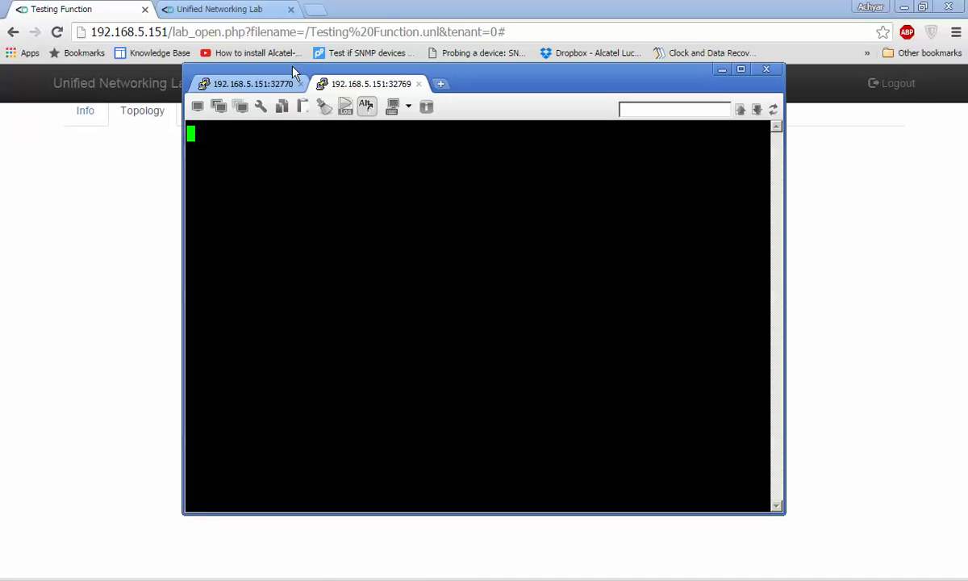
{"action": "left_click", "coordinate": [257, 84]}
{"action": "left_click", "coordinate": [368, 85]}
{"action": "left_click", "coordinate": [218, 9]}
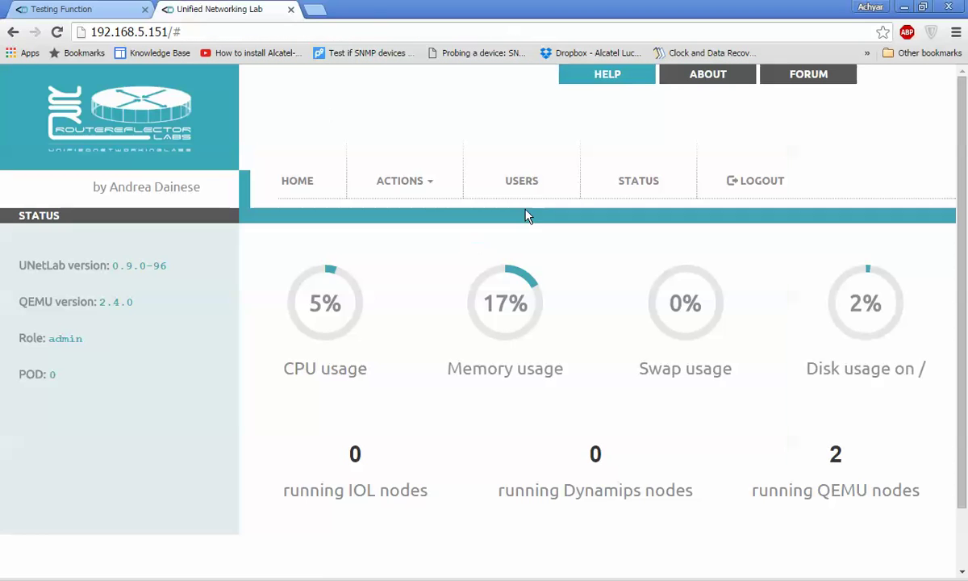
Refresh status, then bring up the port 32769 console maximized after checking port 32770
{"action": "left_click", "coordinate": [615, 194]}
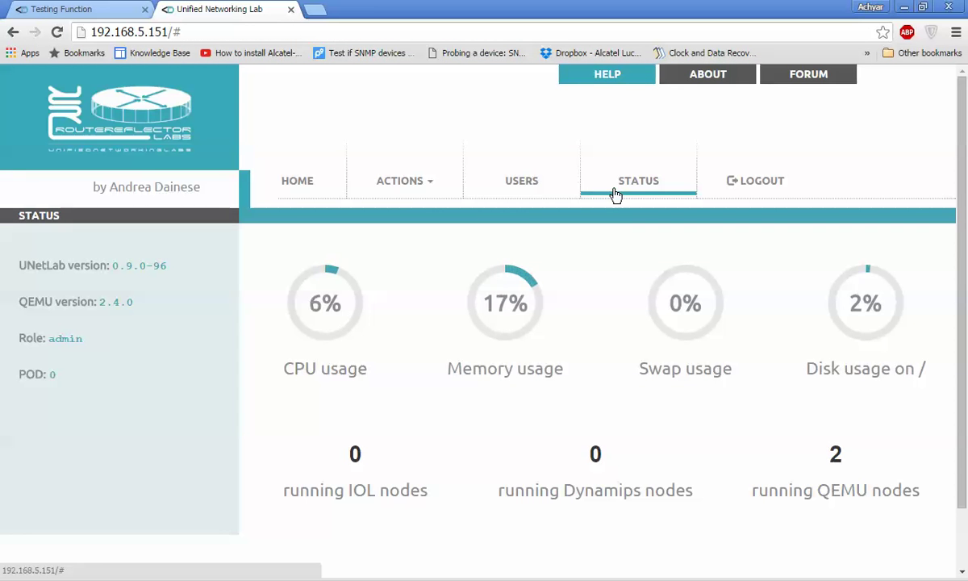
{"action": "key", "text": "alt+Tab"}
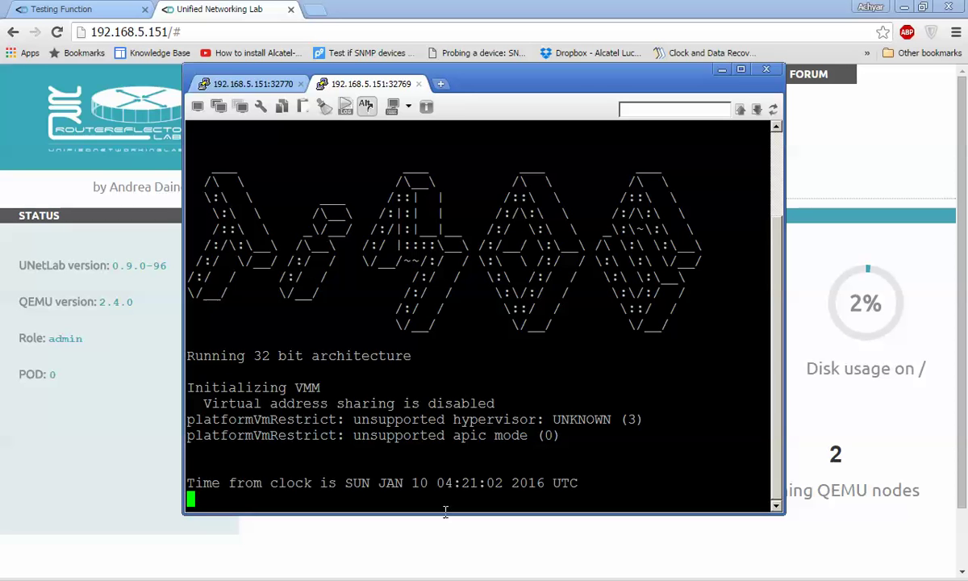
{"action": "left_click", "coordinate": [242, 81]}
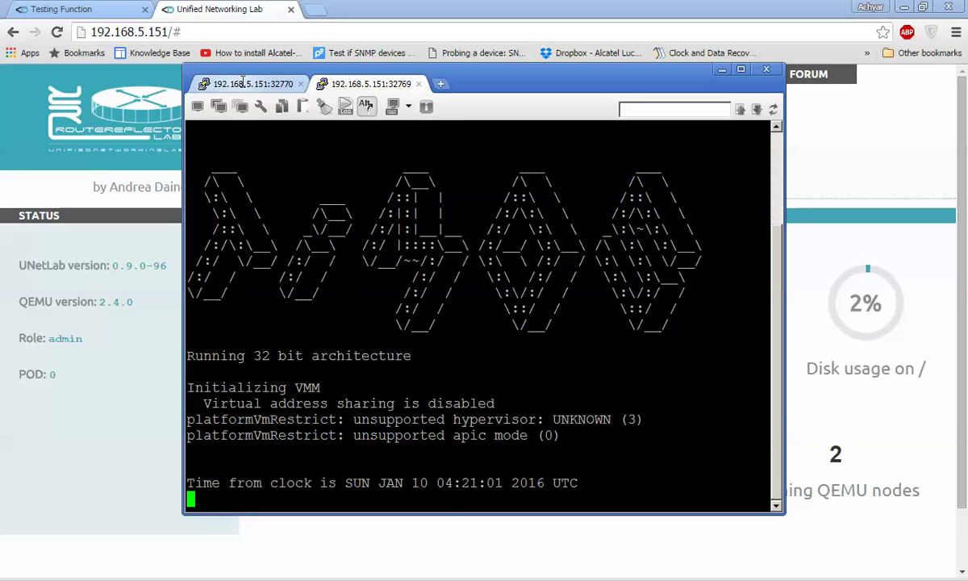
{"action": "left_click", "coordinate": [343, 83]}
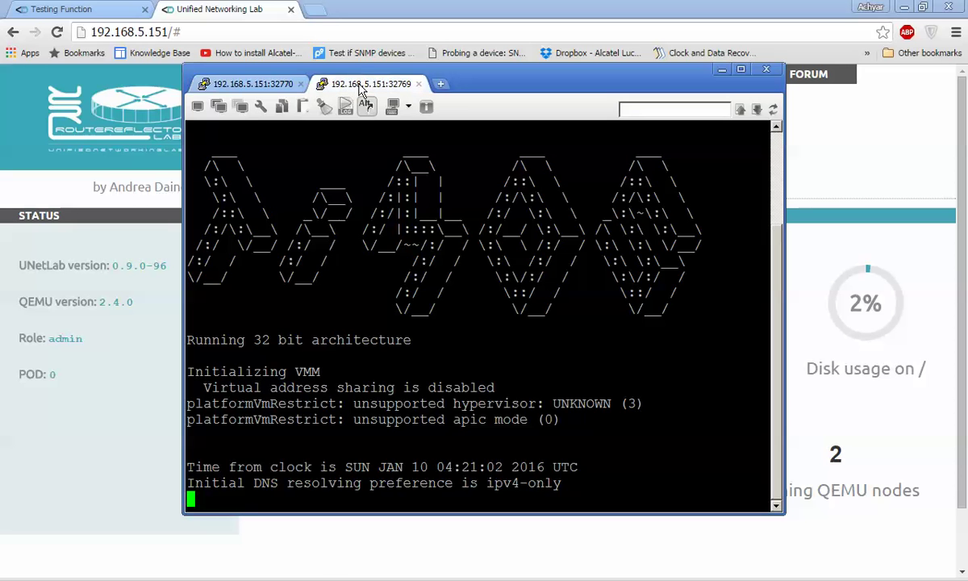
{"action": "left_click", "coordinate": [741, 71]}
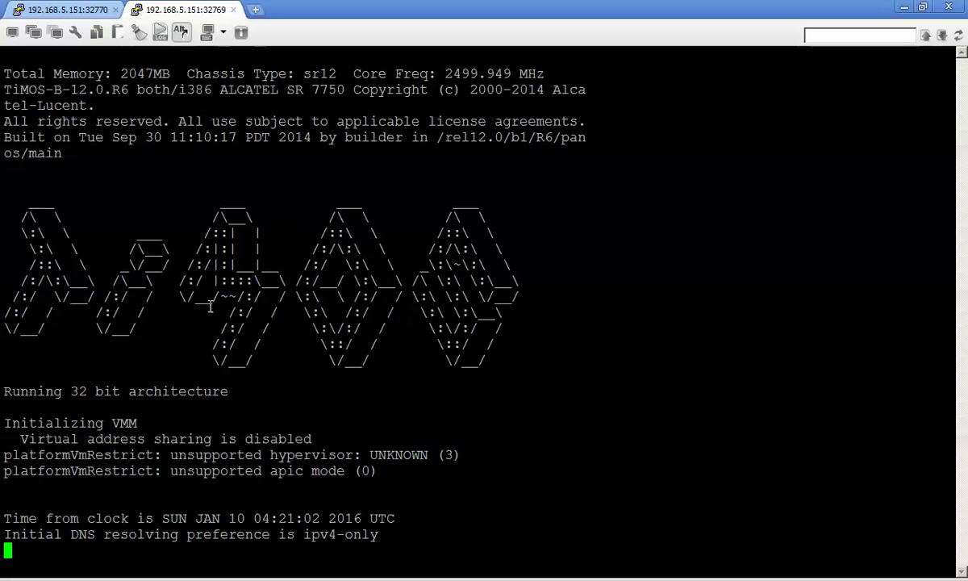
Refresh UNetLab status twice and reopen the PE-1-7750SR2 console from the topology
{"action": "mouse_move", "coordinate": [129, 579]}
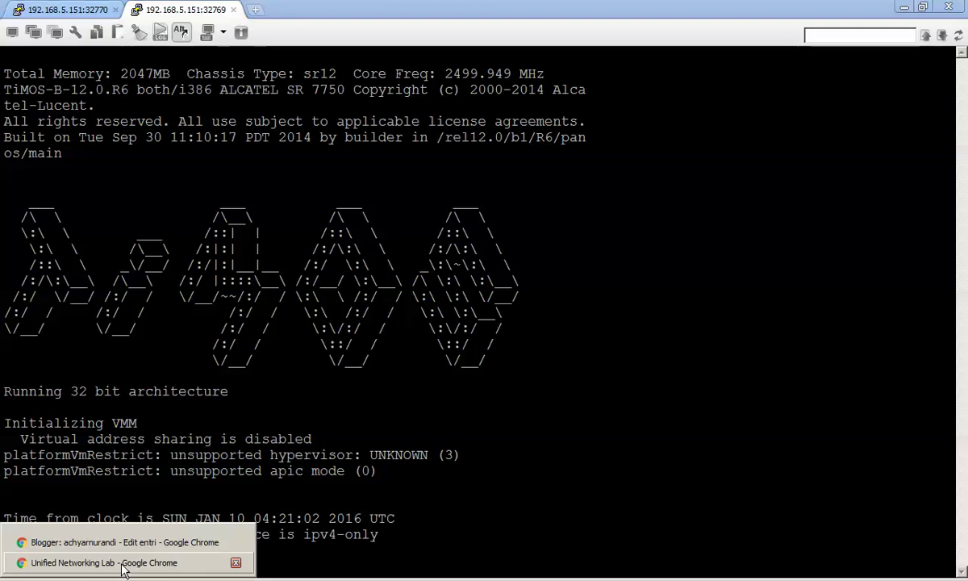
{"action": "left_click", "coordinate": [125, 571]}
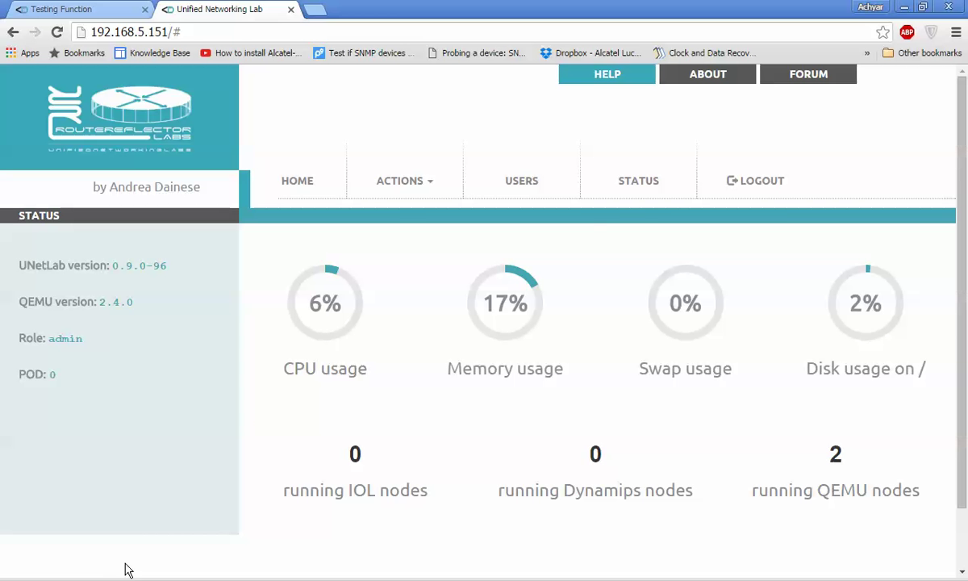
{"action": "left_click", "coordinate": [642, 191]}
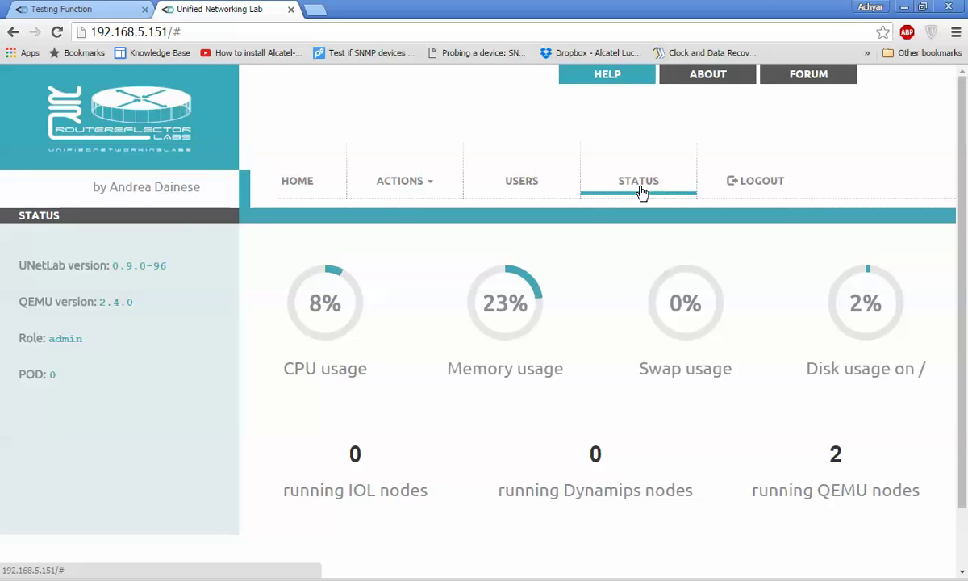
{"action": "left_click", "coordinate": [642, 191]}
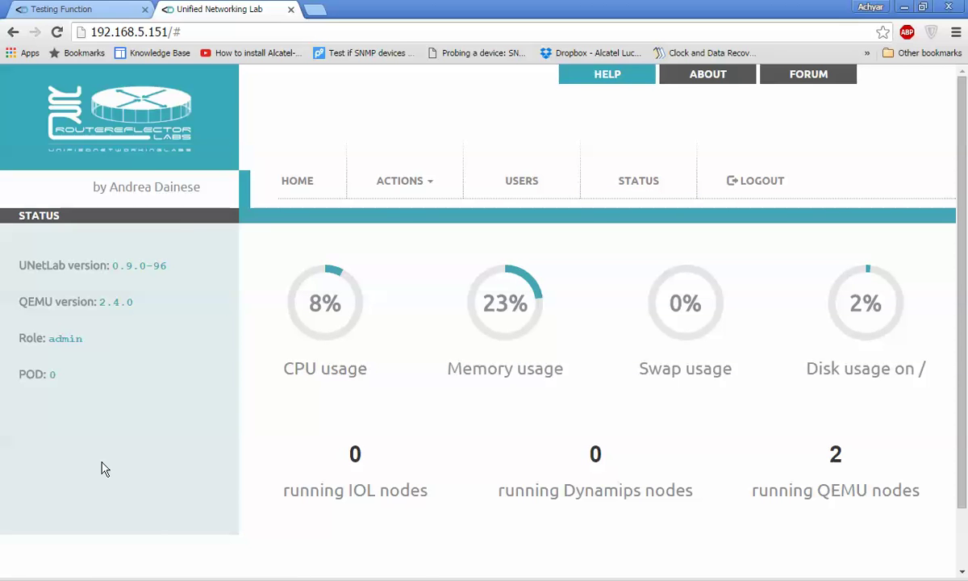
{"action": "left_click", "coordinate": [76, 9]}
{"action": "left_click", "coordinate": [360, 305]}
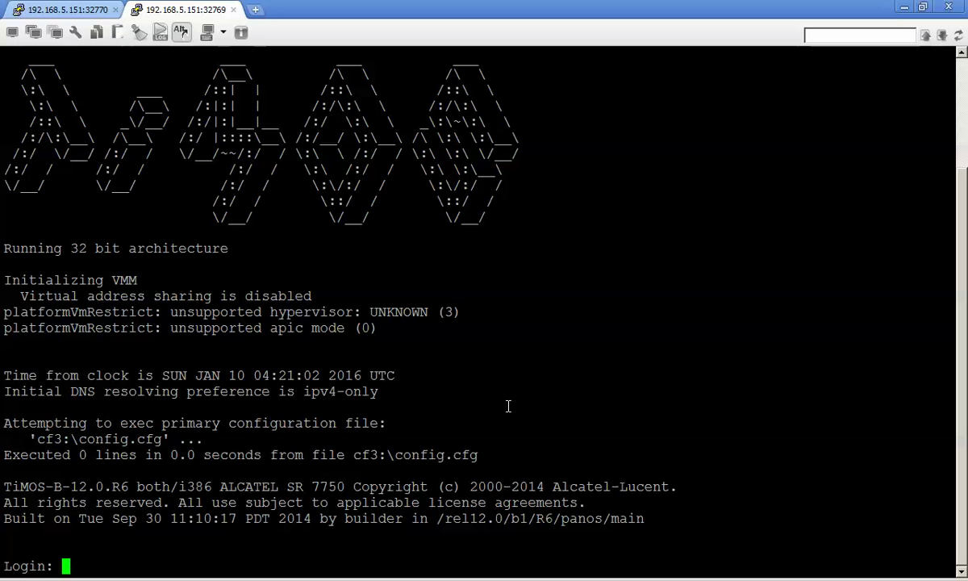
Log in to the port 32769 router console as admin with the account password
{"action": "type", "text": "admin"}
{"action": "key", "text": "Return"}
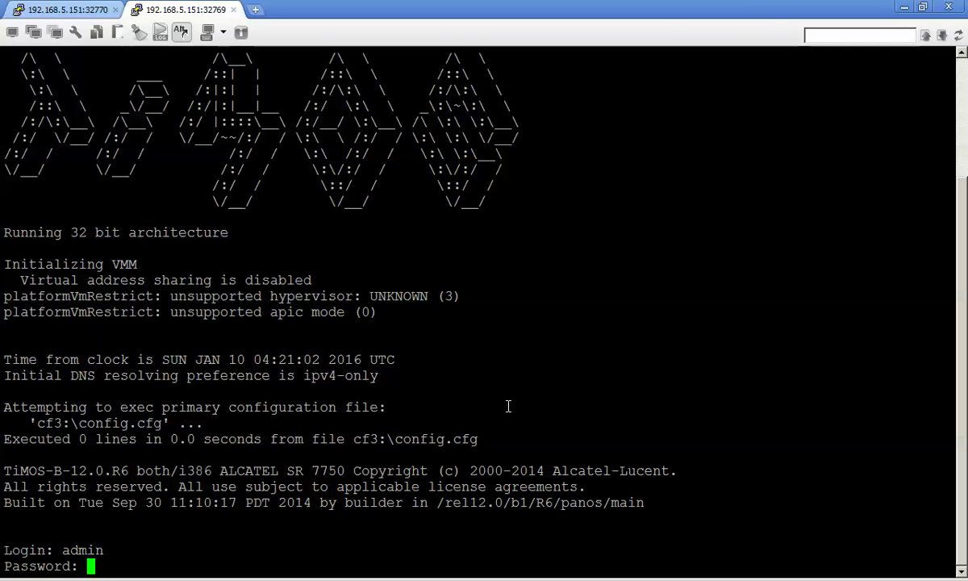
{"action": "key", "text": "Return"}
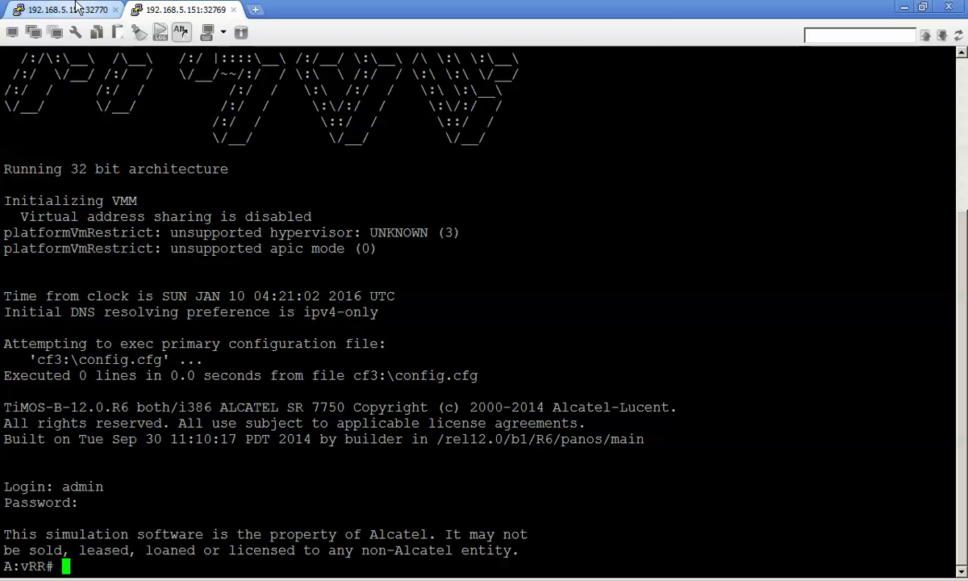
Run show card to confirm slot A sfm4-12 up/active, then move to the port 32770 console
{"action": "type", "text": "show card"}
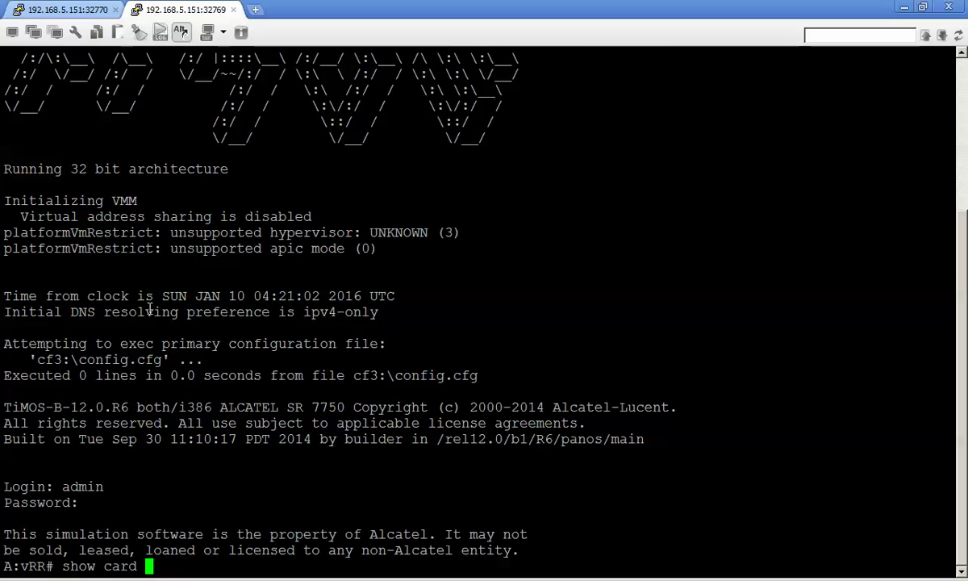
{"action": "key", "text": "Return"}
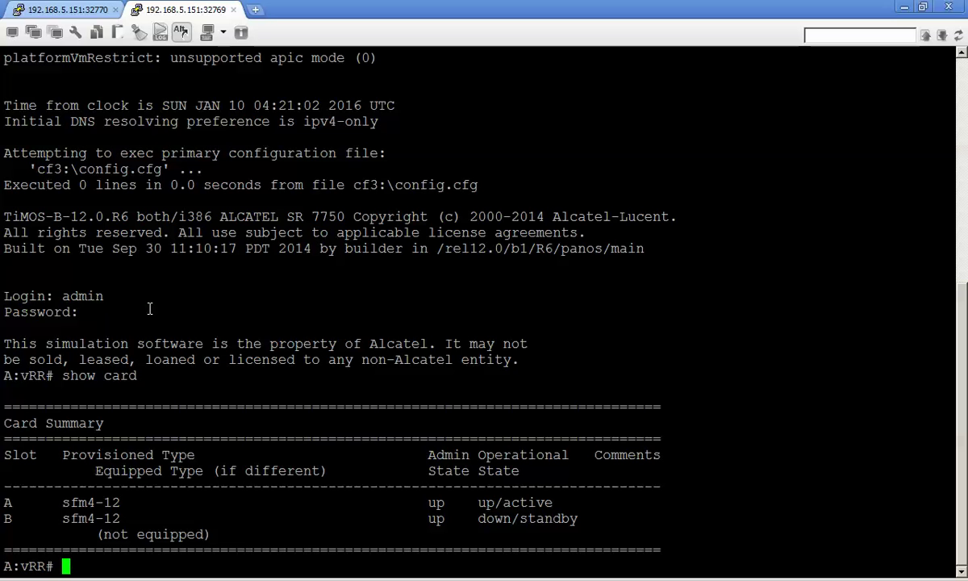
{"action": "left_click", "coordinate": [77, 10]}
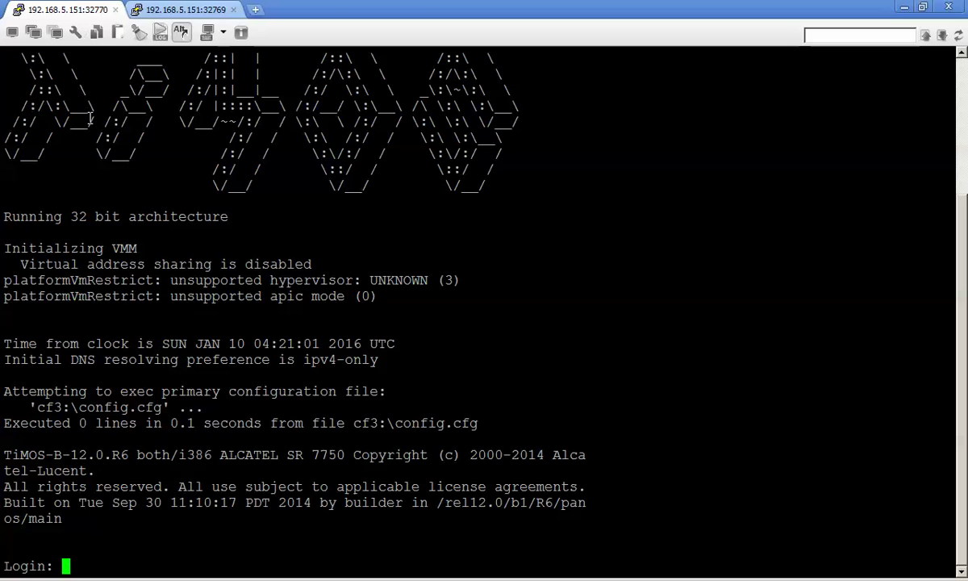
Log in to the port 32770 router as admin with the account password
{"action": "type", "text": "admin"}
{"action": "key", "text": "Return"}
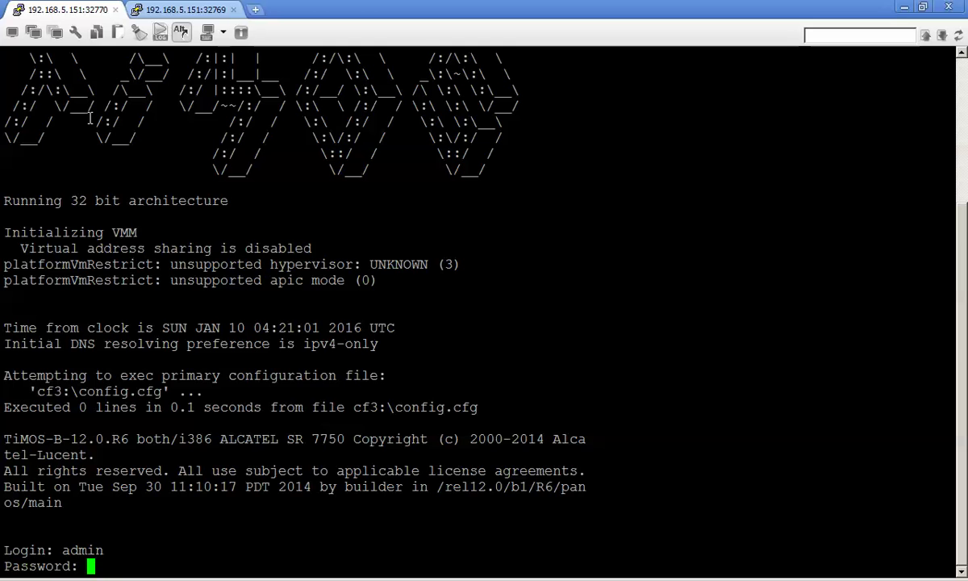
{"action": "key", "text": "Return"}
Run show card and show card state, confirming slot A Active, then minimize the console
{"action": "type", "text": "show card"}
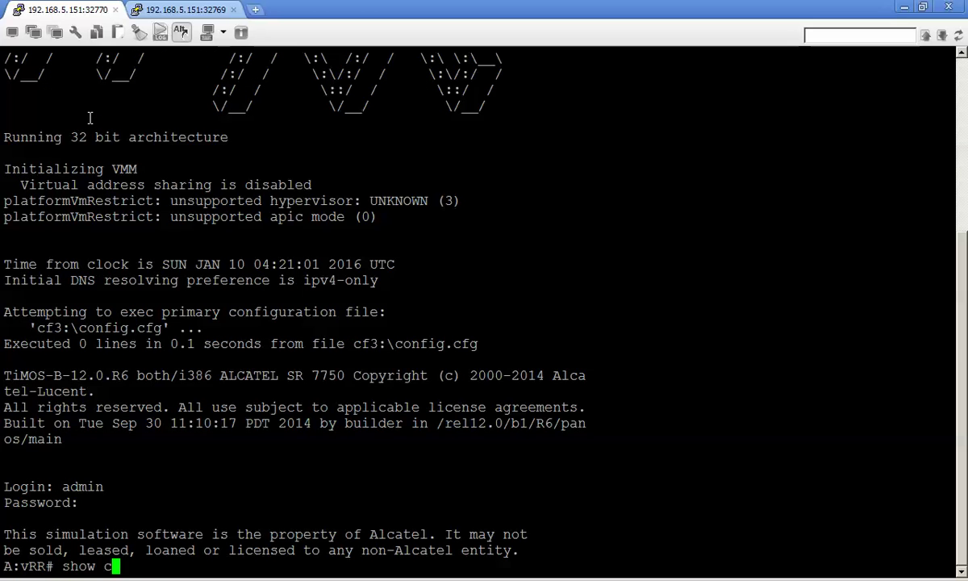
{"action": "key", "text": "Return"}
{"action": "type", "text": "show card stae"}
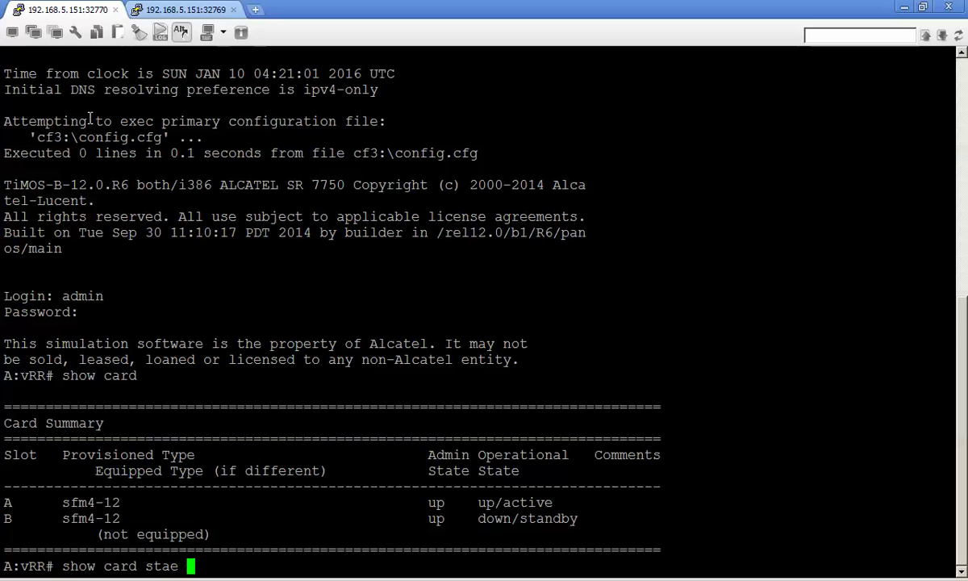
{"action": "key", "text": "BackSpace"}
{"action": "key", "text": "BackSpace"}
{"action": "type", "text": "te"}
{"action": "key", "text": "Return"}
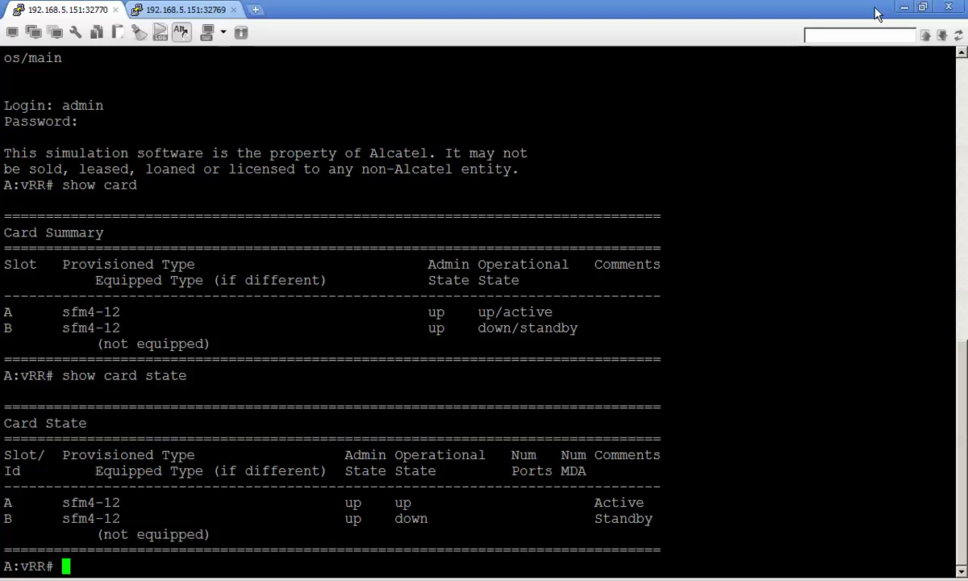
{"action": "left_click", "coordinate": [905, 8]}
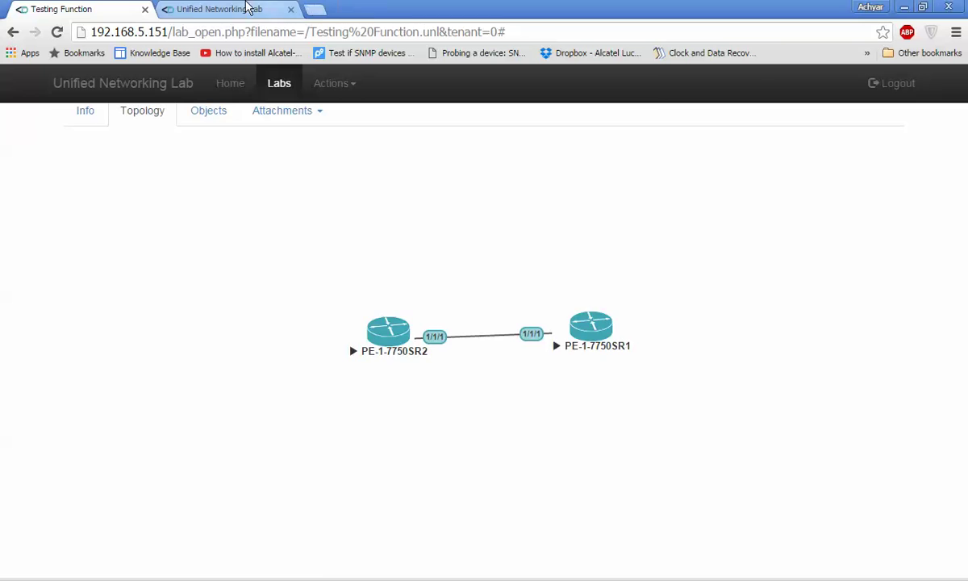
Refresh the UNetLab STATUS page: 2 running QEMU nodes, 9% CPU, 24% memory
{"action": "left_click", "coordinate": [229, 8]}
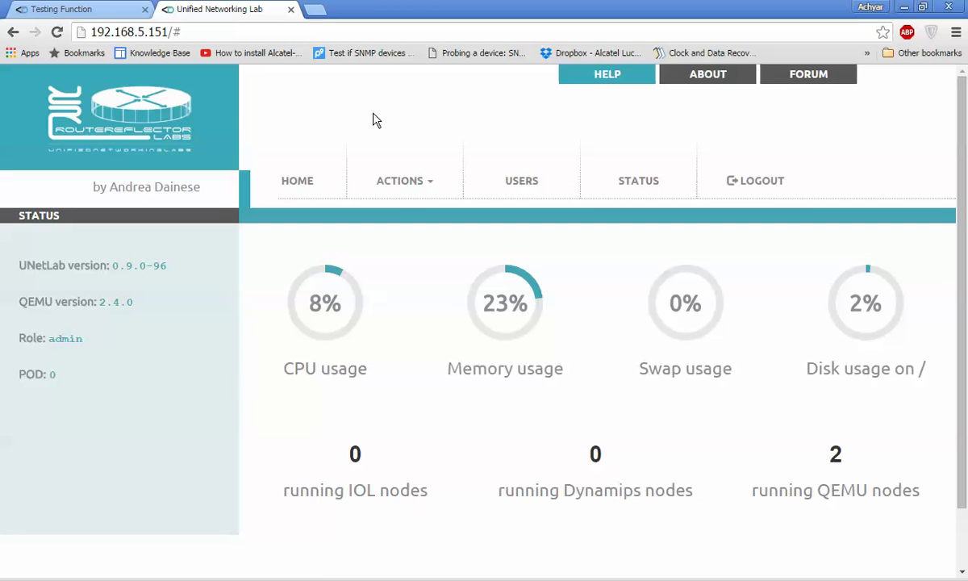
{"action": "left_click", "coordinate": [629, 188]}
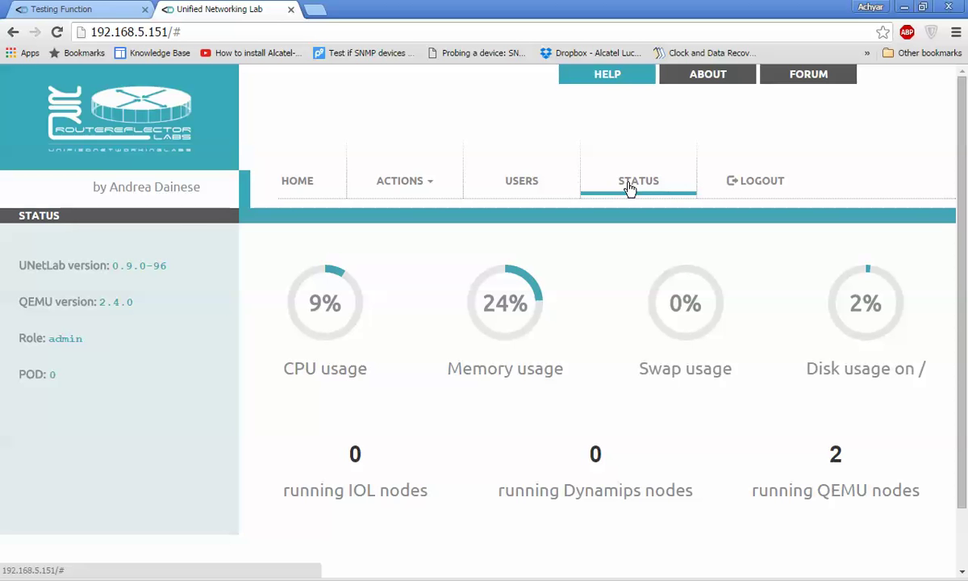
Rerun show card state on the port 32769 console from history, then clear a half-typed configure
{"action": "key", "text": "alt+Tab"}
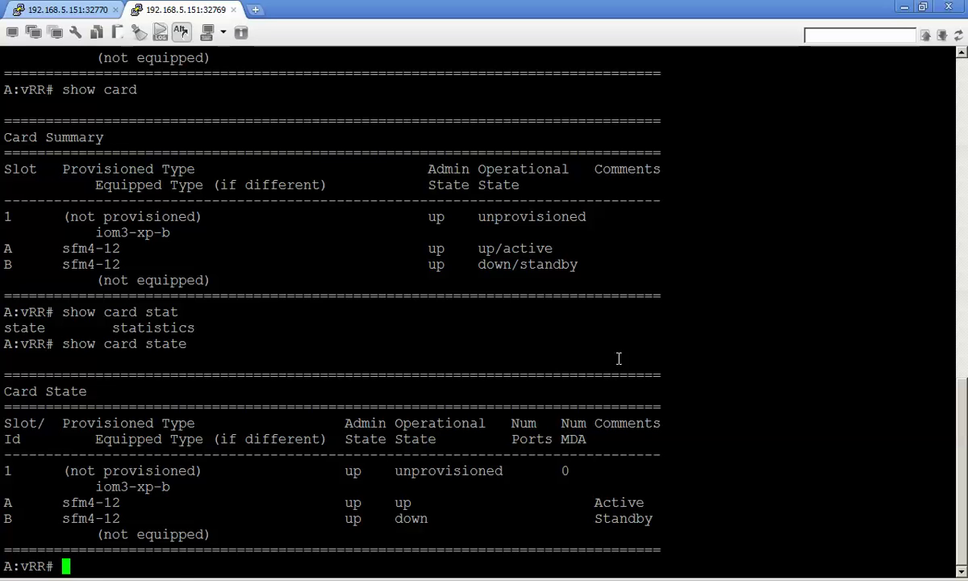
{"action": "type", "text": "s"}
{"action": "key", "text": "Up"}
{"action": "key", "text": "Return"}
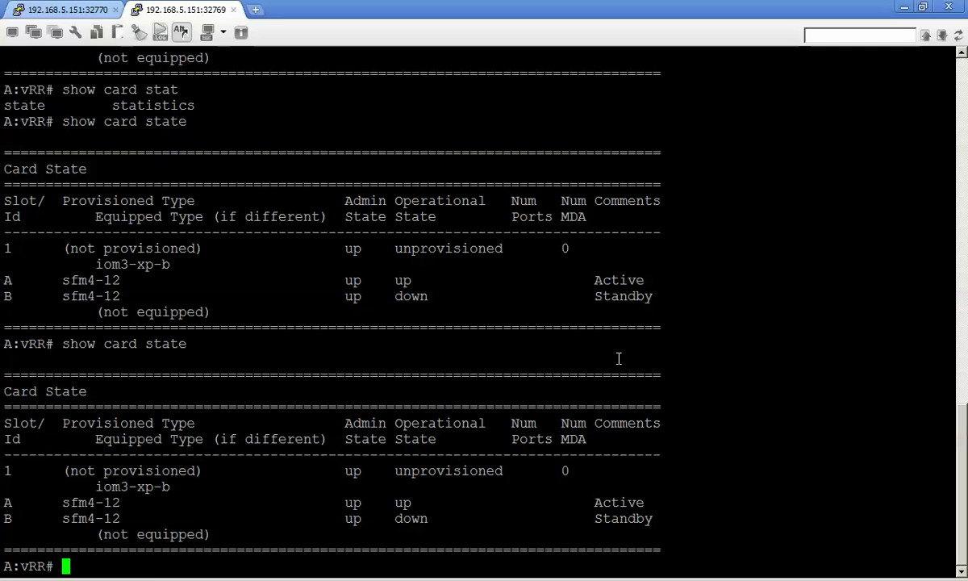
{"action": "type", "text": "configure"}
{"action": "key", "text": "BackSpace"}
{"action": "key", "text": "BackSpace"}
{"action": "key", "text": "BackSpace"}
{"action": "key", "text": "BackSpace"}
{"action": "key", "text": "BackSpace"}
{"action": "key", "text": "BackSpace"}
{"action": "key", "text": "BackSpace"}
{"action": "key", "text": "BackSpace"}
{"action": "key", "text": "BackSpace"}
{"action": "key", "text": "BackSpace"}
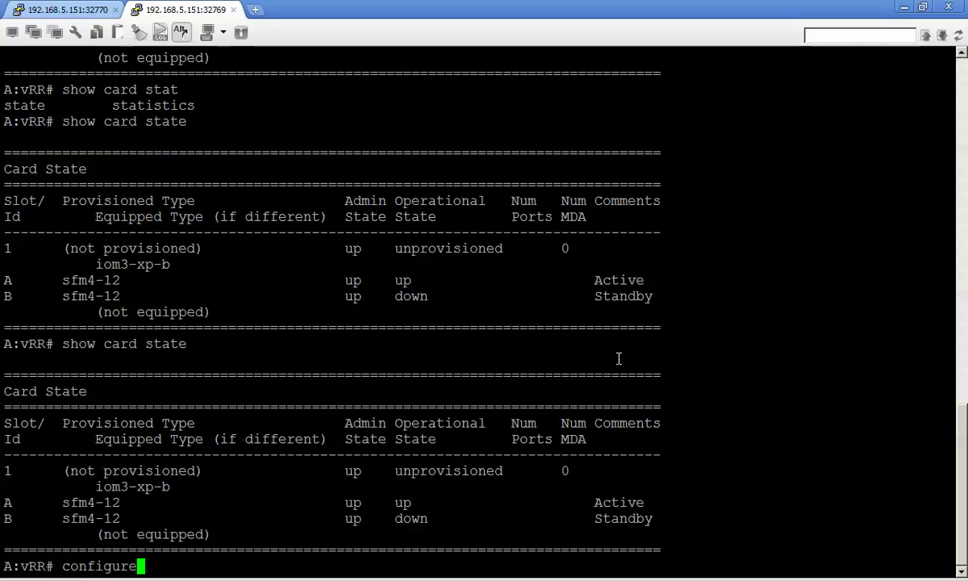